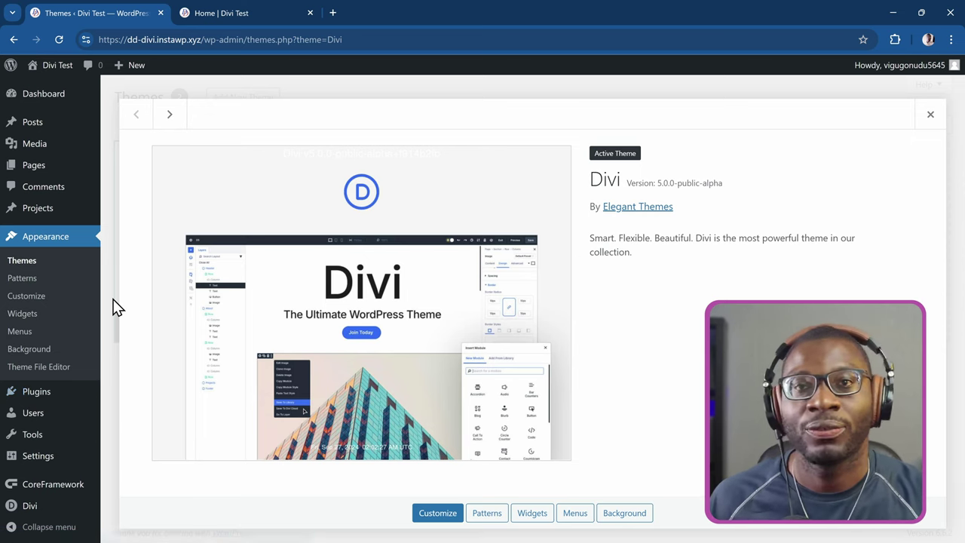
# Review the installed plugins, then look through the site's Home page from the hero section down to the blog section.
pyautogui.click(60, 404)
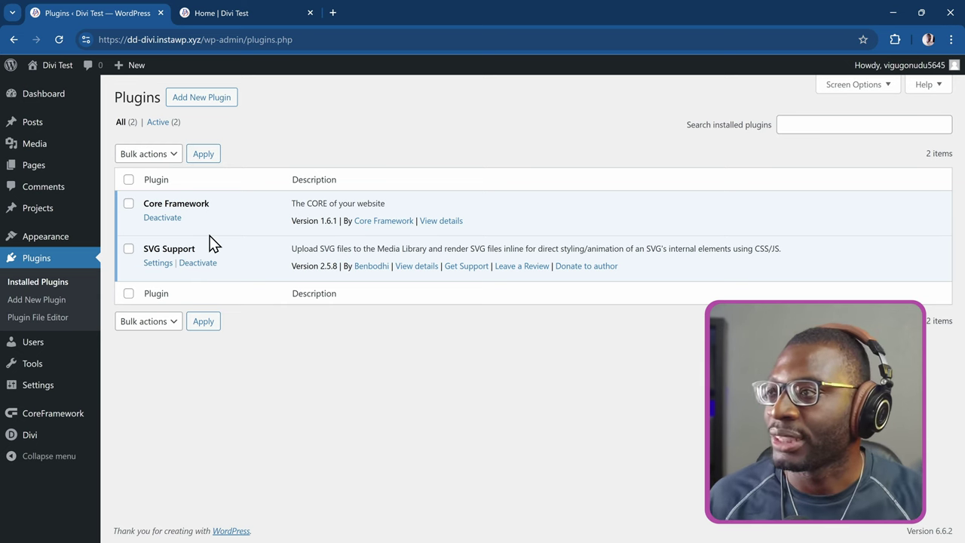
pyautogui.click(250, 12)
pyautogui.scroll(-5, 276, 196)
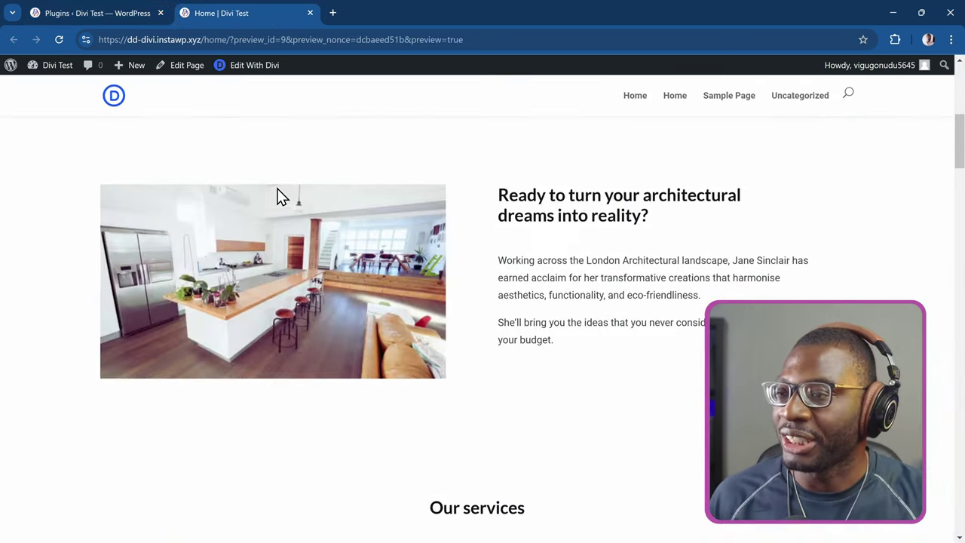
pyautogui.scroll(-9, 277, 198)
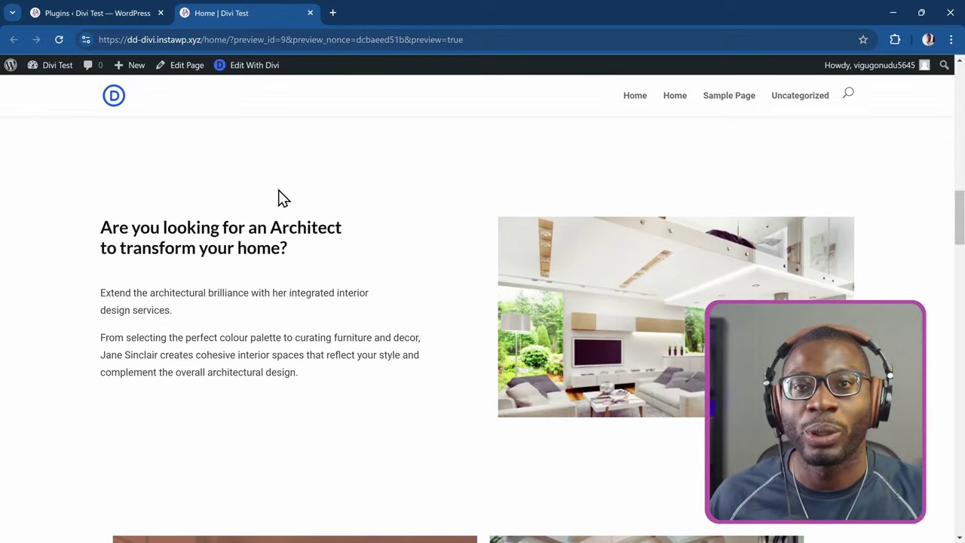
pyautogui.scroll(-12, 278, 198)
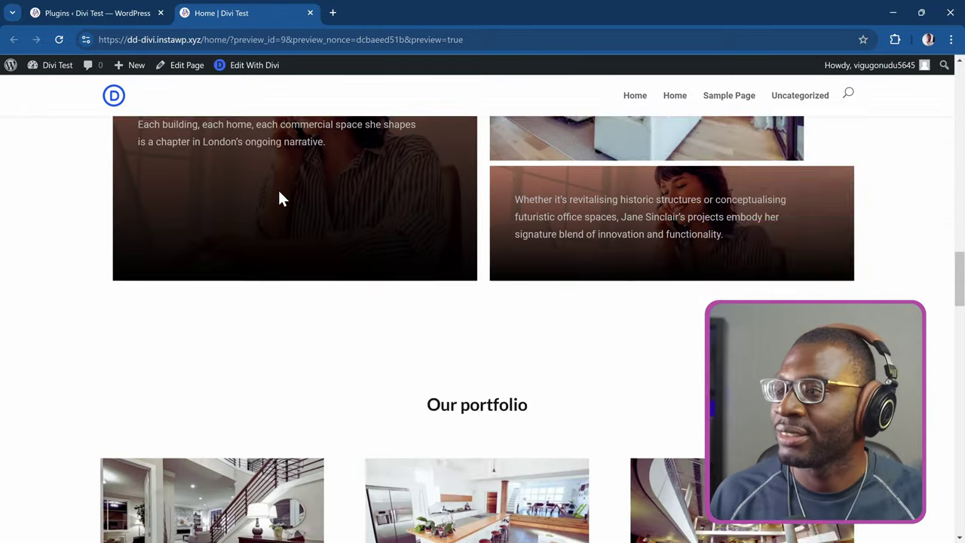
pyautogui.scroll(-10, 278, 198)
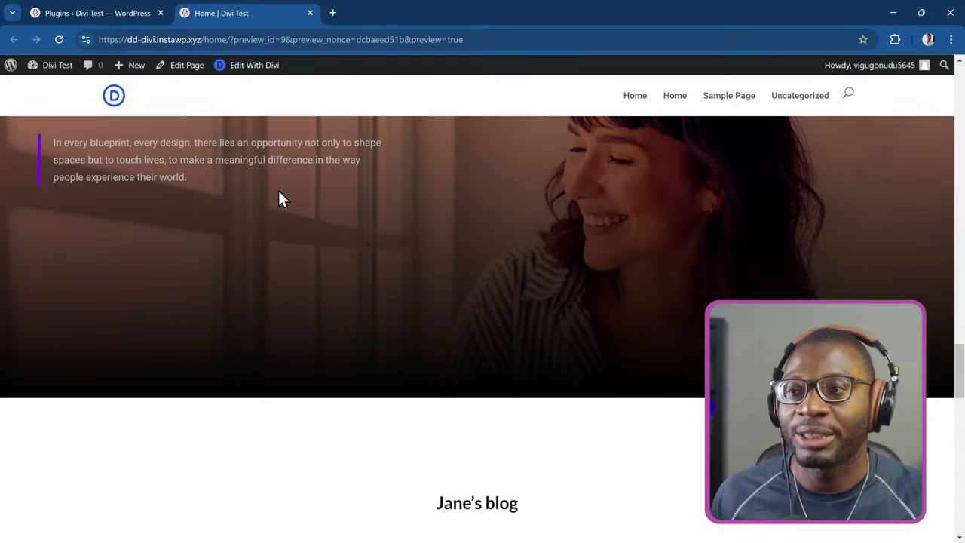
pyautogui.scroll(-3, 279, 199)
pyautogui.scroll(20, 279, 199)
pyautogui.scroll(10, 278, 200)
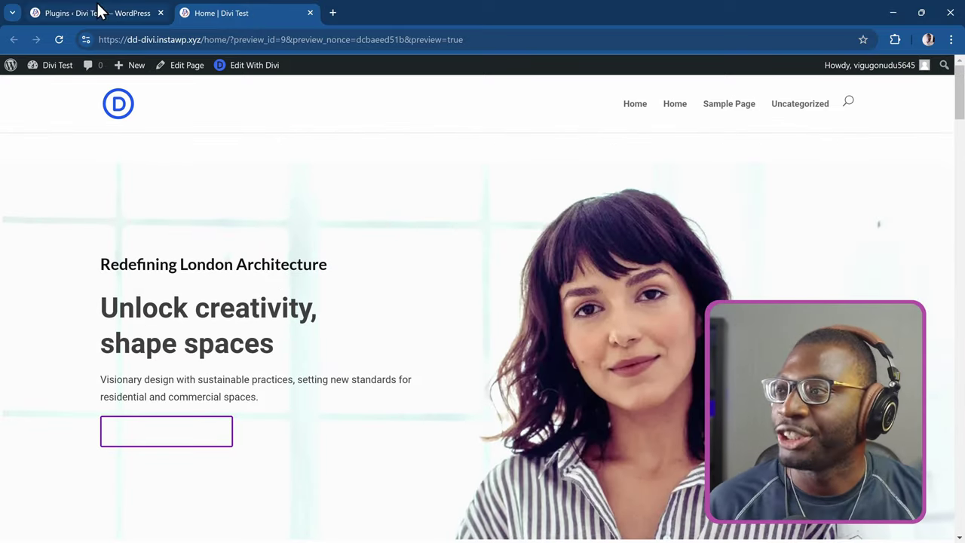
# Open the Divi Theme Customizer from the WordPress admin and view the Site Identity options under General Settings.
pyautogui.click(95, 13)
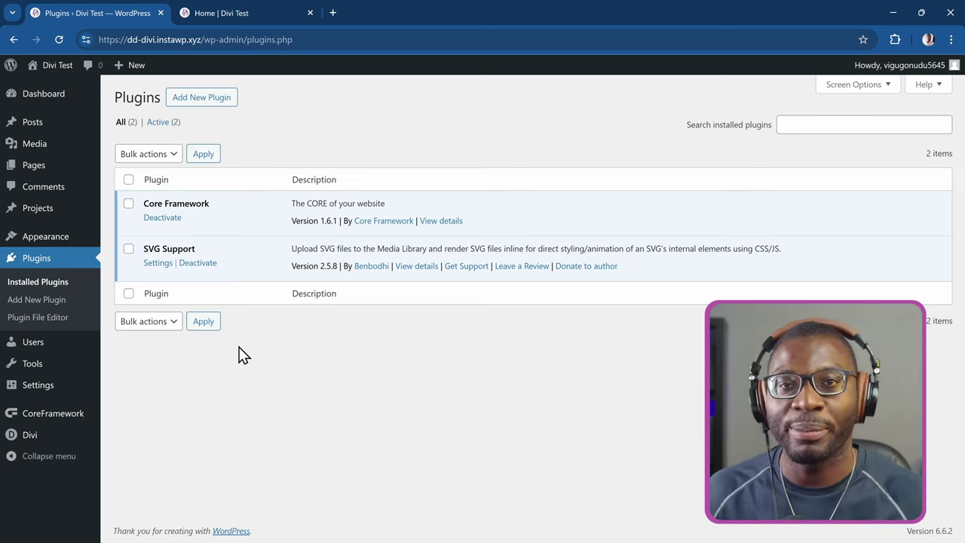
pyautogui.moveTo(72, 437)
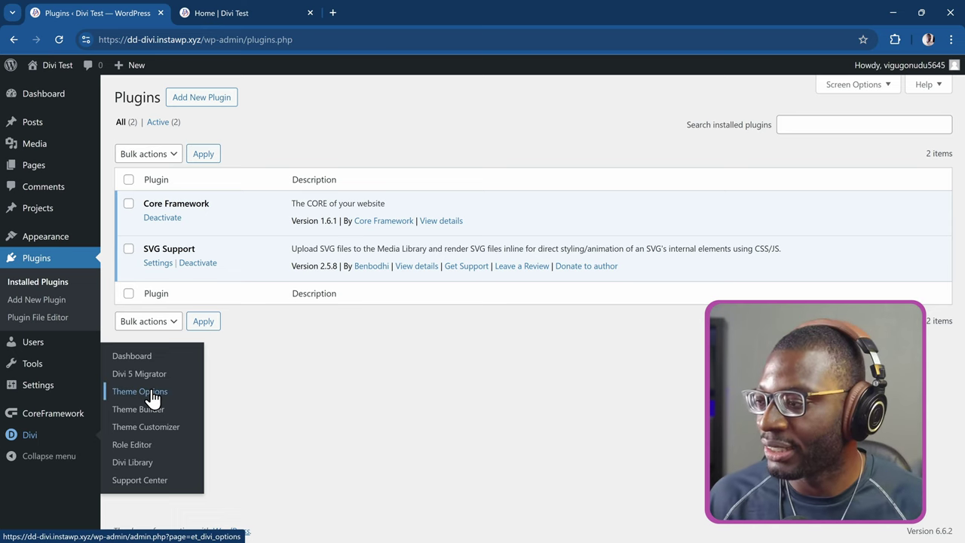
pyautogui.click(170, 434)
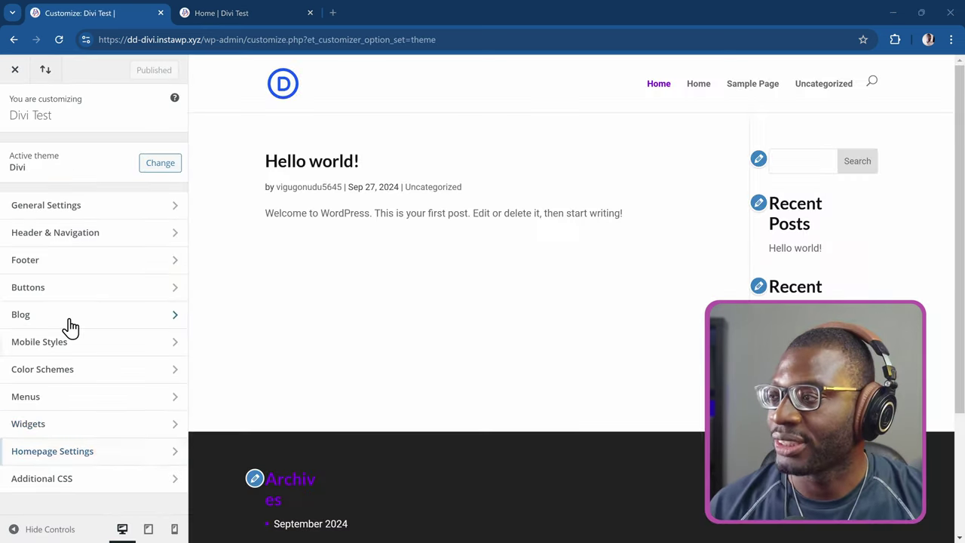
pyautogui.click(90, 207)
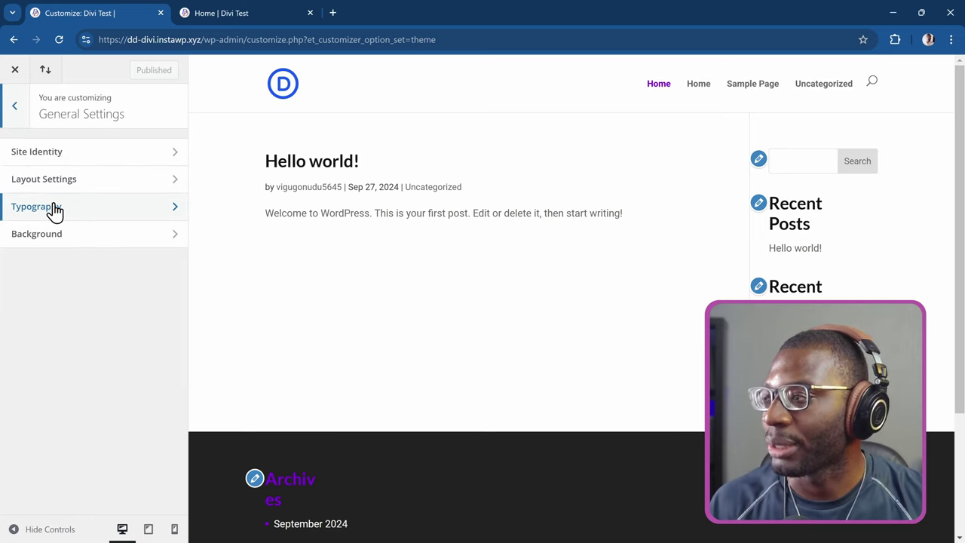
pyautogui.click(45, 155)
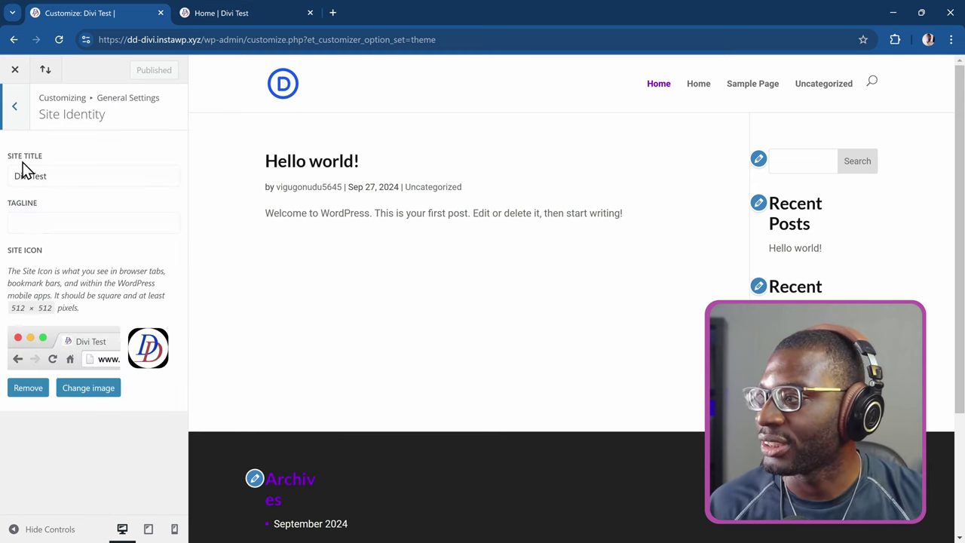
# View the Layout Settings under General Settings, examining the website content width.
pyautogui.click(13, 107)
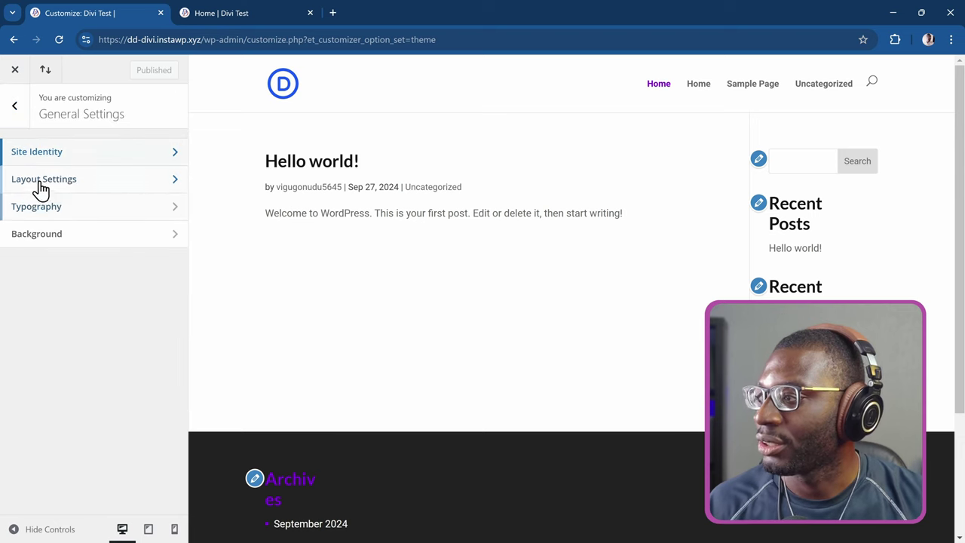
pyautogui.click(51, 181)
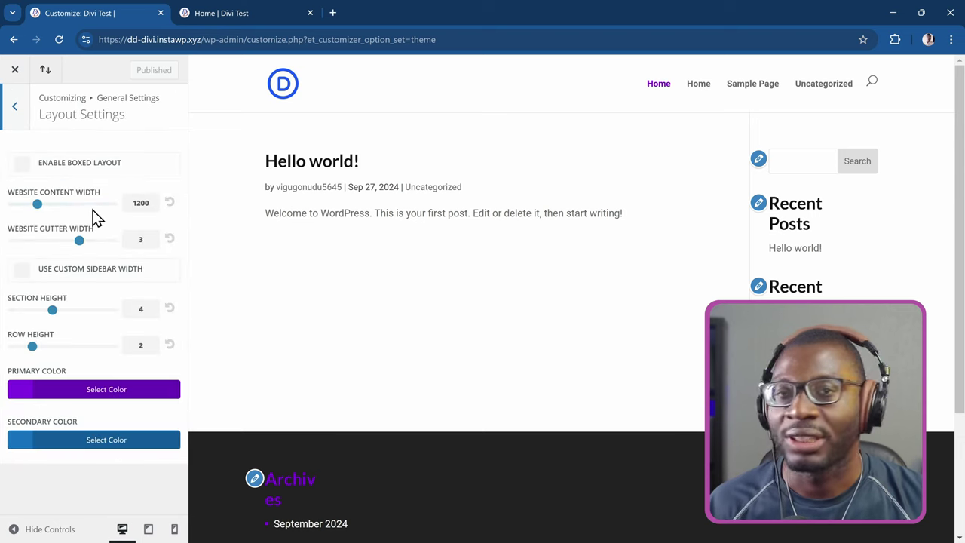
pyautogui.click(140, 208)
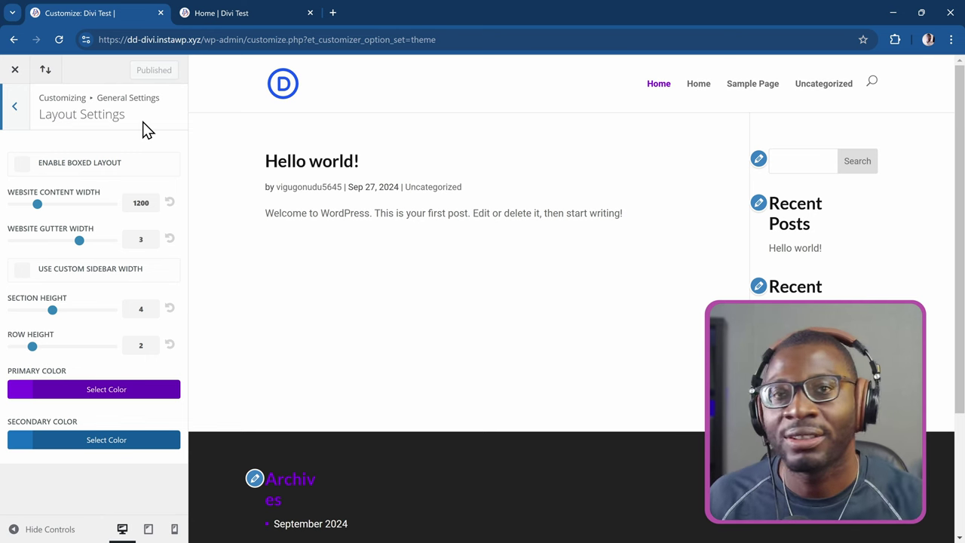
# Open CoreFramework through the site dashboard in the Home page's browser tab and examine its color variables and background selectors.
pyautogui.click(223, 15)
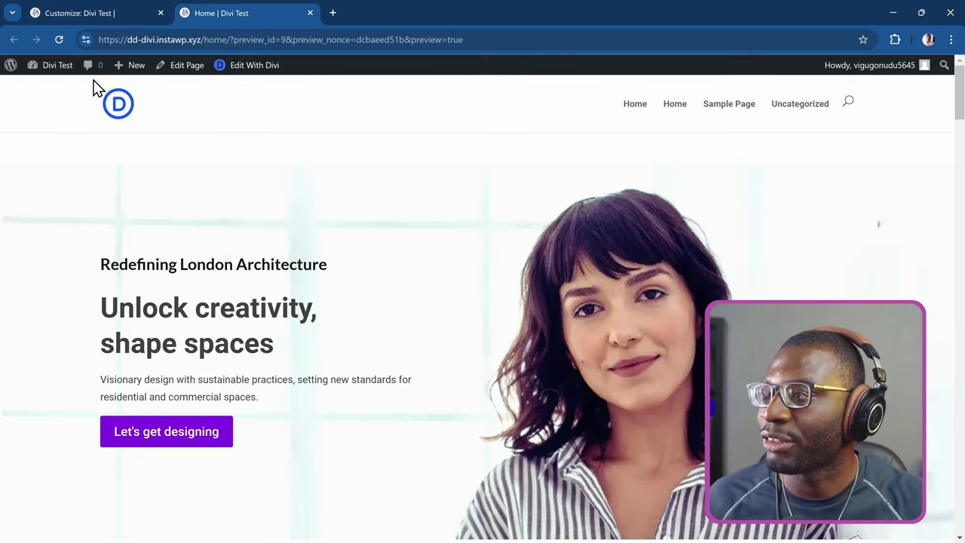
pyautogui.click(58, 67)
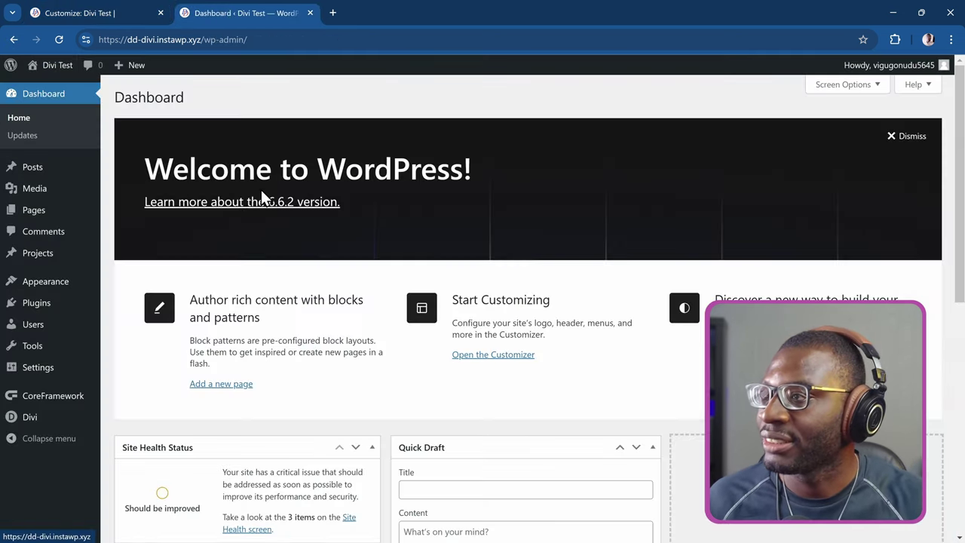
pyautogui.click(36, 397)
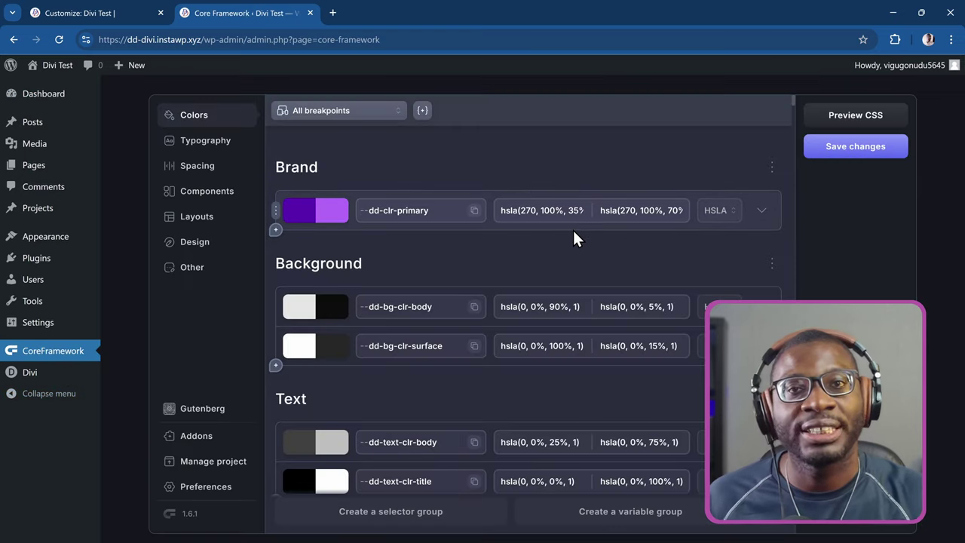
pyautogui.scroll(-10, 573, 230)
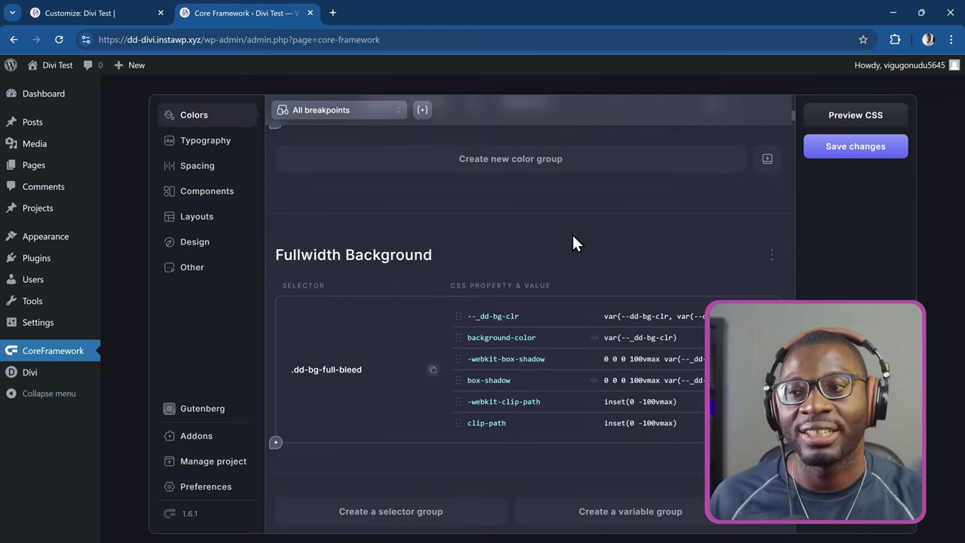
pyautogui.scroll(-3, 572, 241)
pyautogui.scroll(12, 562, 244)
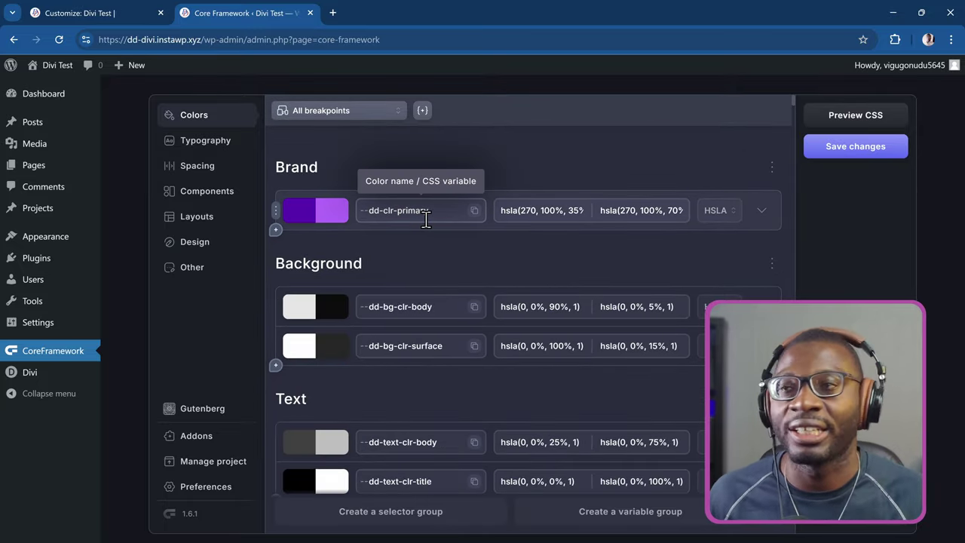
# Return to the Theme Customizer and open the Typography options under General Settings.
pyautogui.click(104, 13)
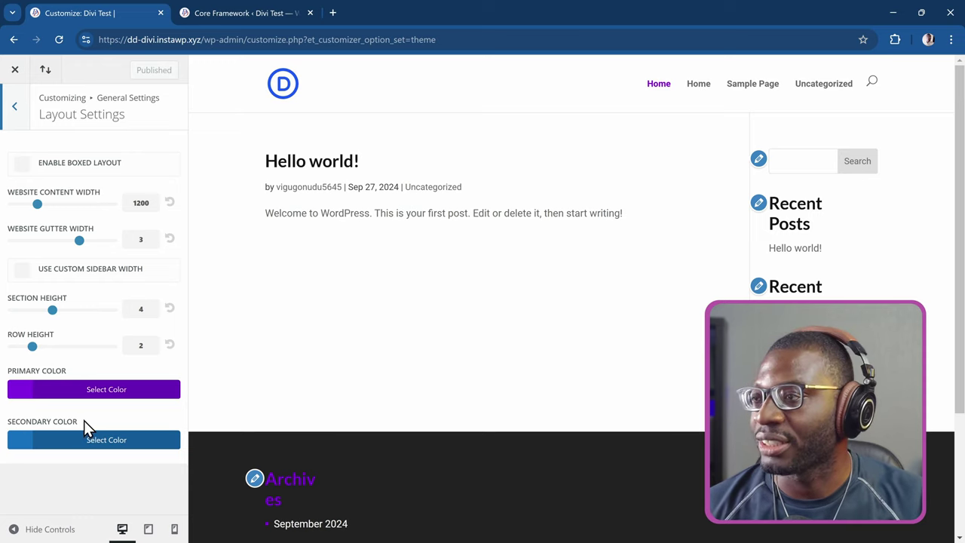
pyautogui.click(14, 105)
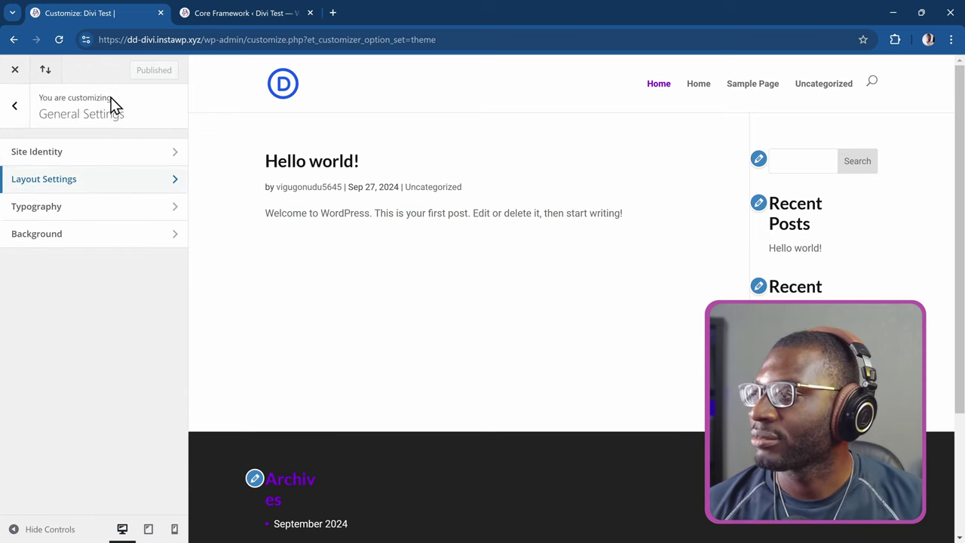
pyautogui.click(75, 209)
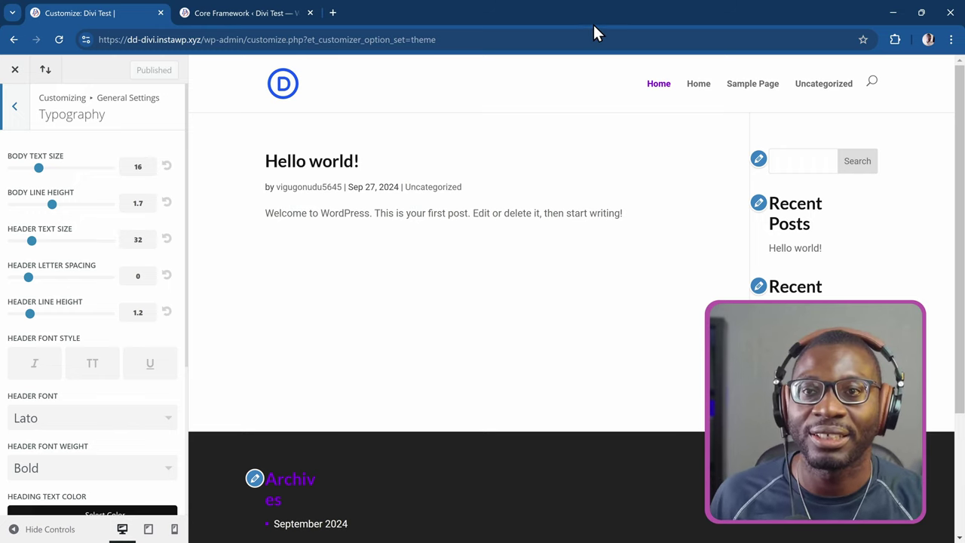
# Open the Chrome Appearance settings and view the available browser font size options.
pyautogui.click(951, 39)
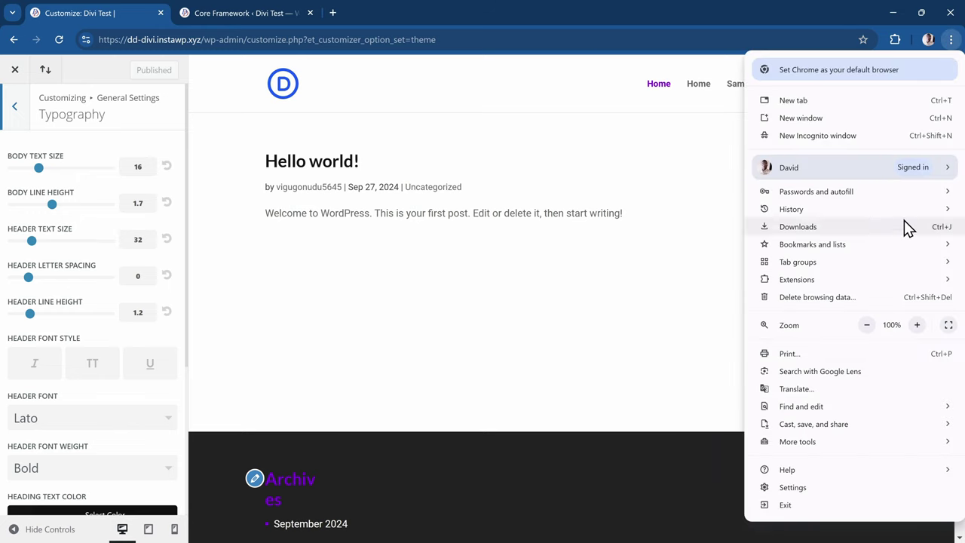
pyautogui.click(811, 487)
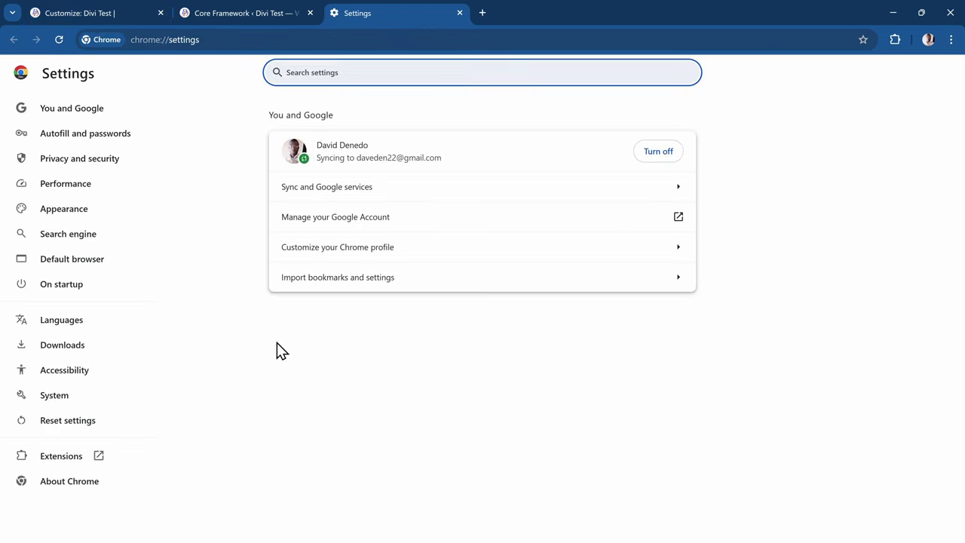
pyautogui.click(101, 369)
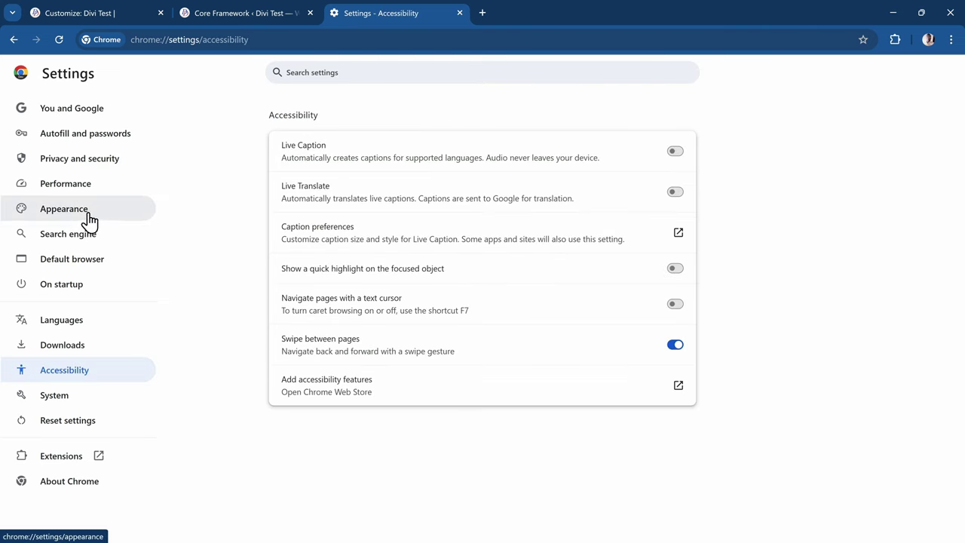
pyautogui.click(89, 219)
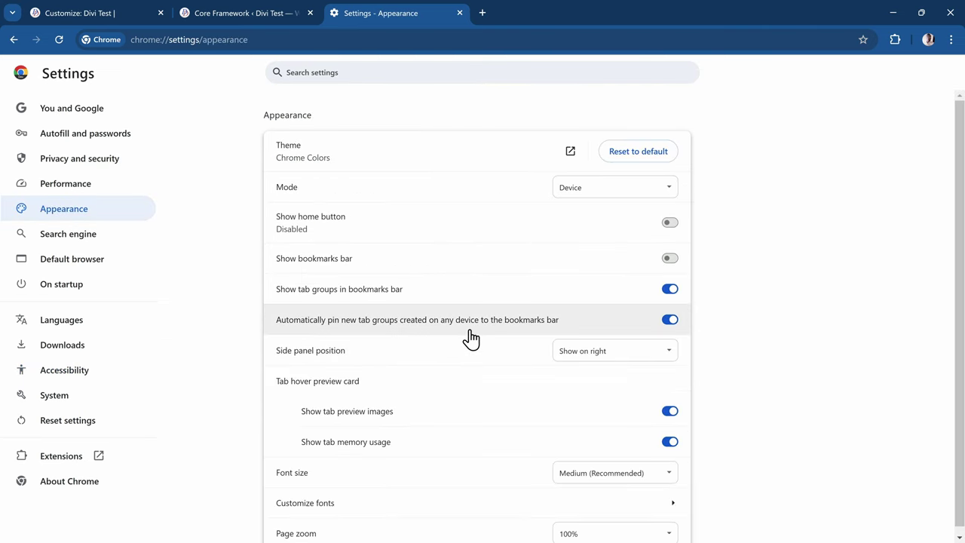
pyautogui.scroll(-1, 317, 461)
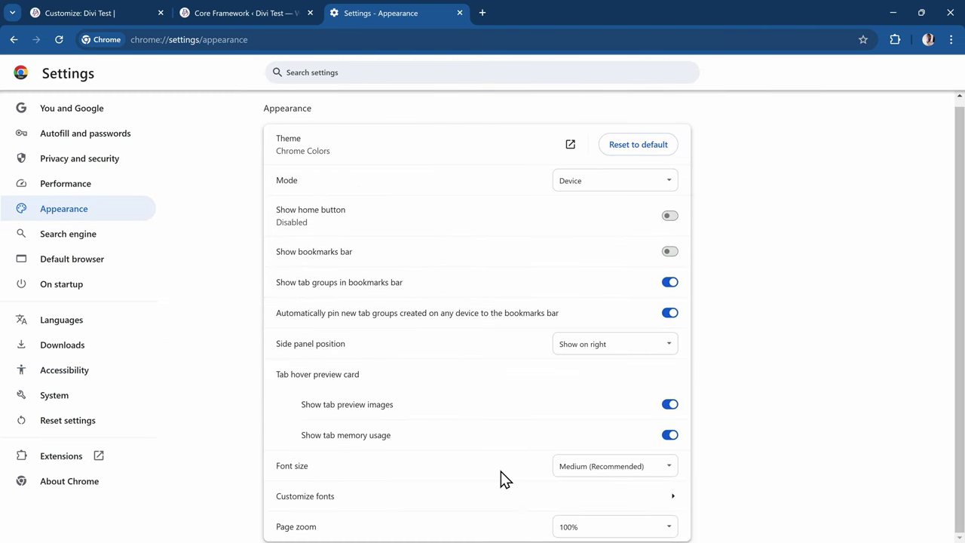
pyautogui.click(583, 468)
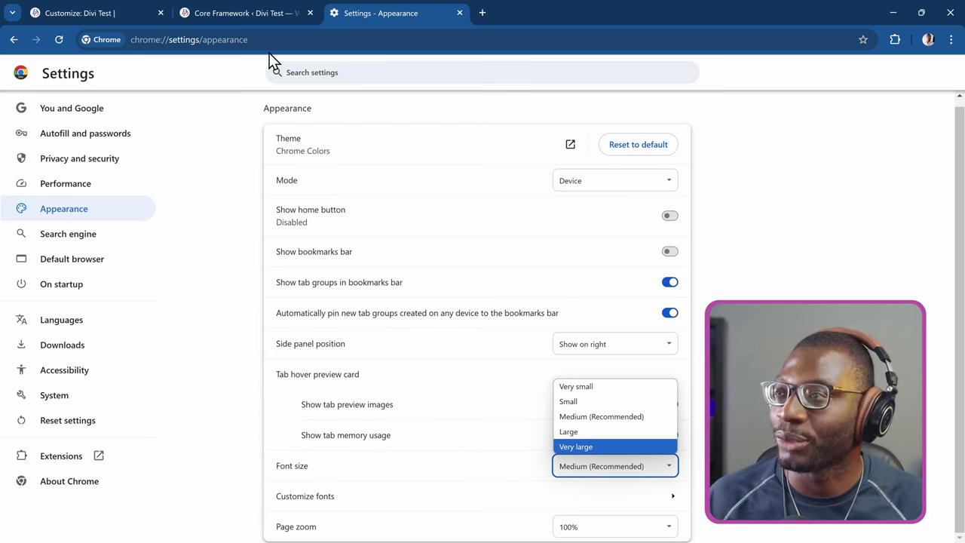
# Go back to the Theme Customizer, examine the header and body typography options, and return to General Settings.
pyautogui.click(124, 12)
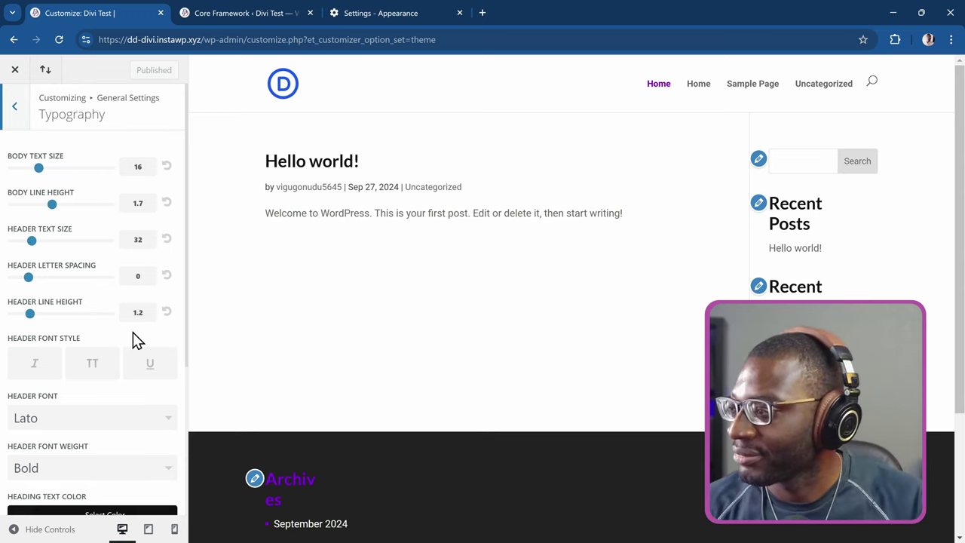
pyautogui.scroll(-3, 129, 354)
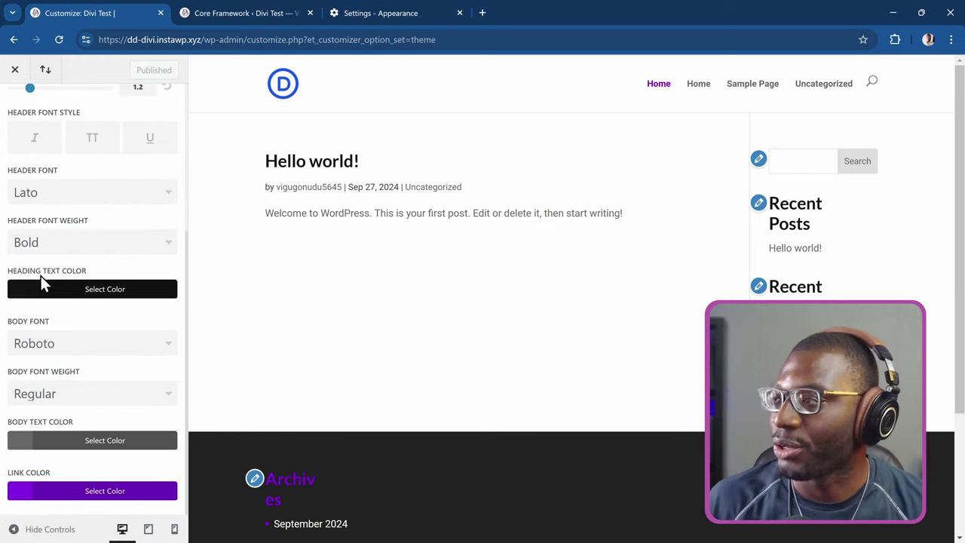
pyautogui.scroll(5, 44, 226)
pyautogui.click(17, 117)
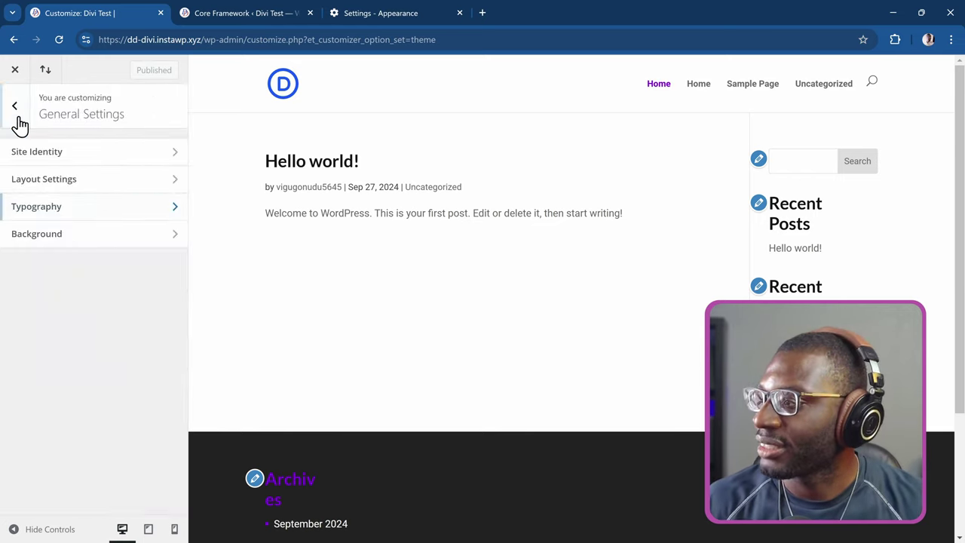
# View the Background options in General Settings and the Header & Navigation sections, returning to the main customizer list.
pyautogui.click(68, 243)
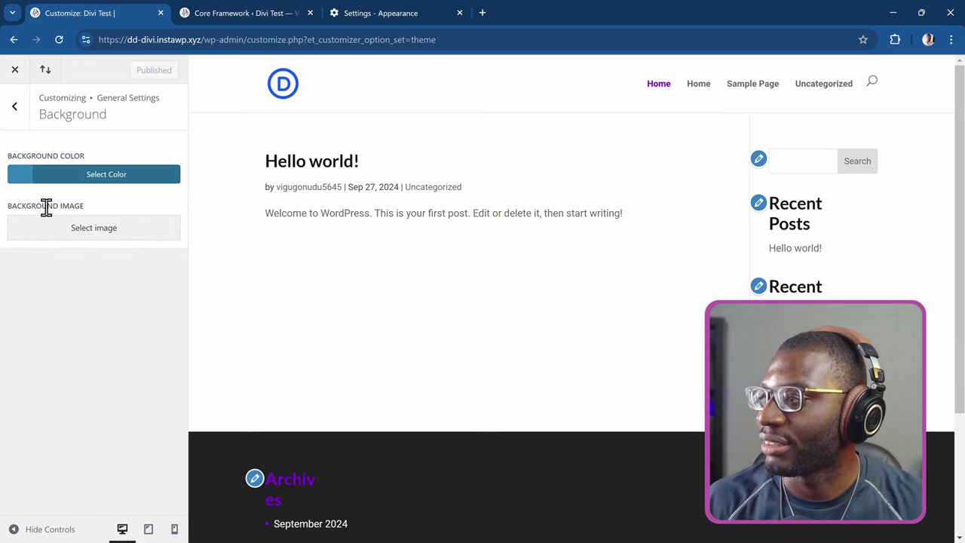
pyautogui.click(9, 107)
pyautogui.click(15, 113)
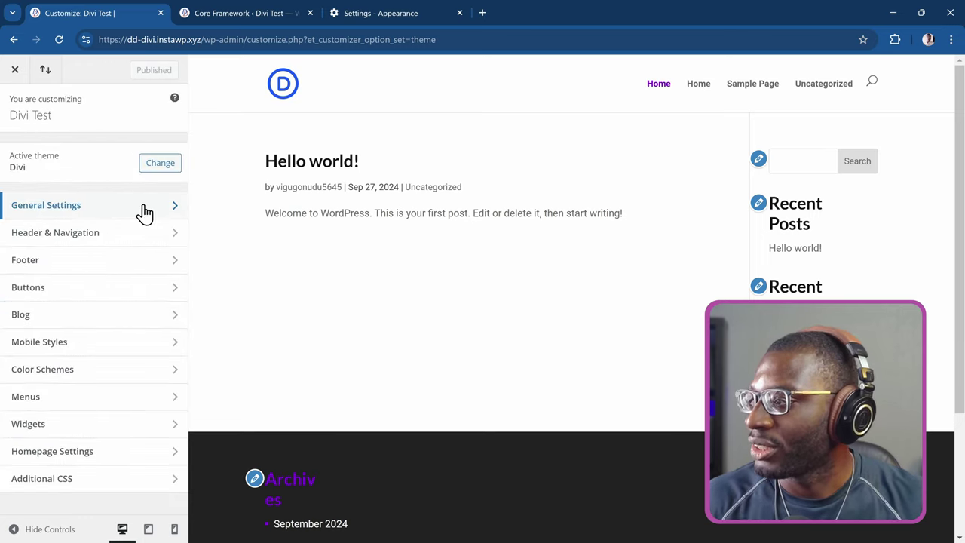
pyautogui.click(112, 237)
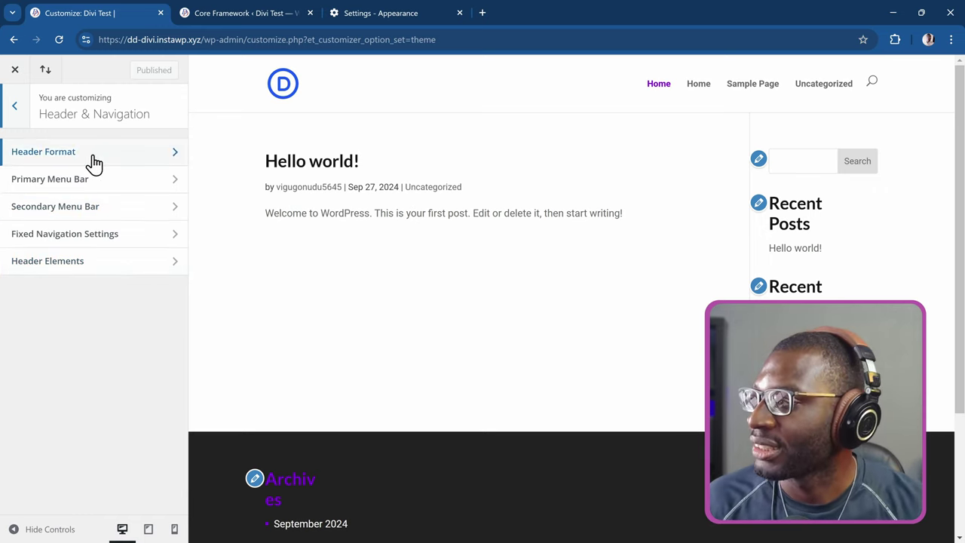
pyautogui.click(12, 109)
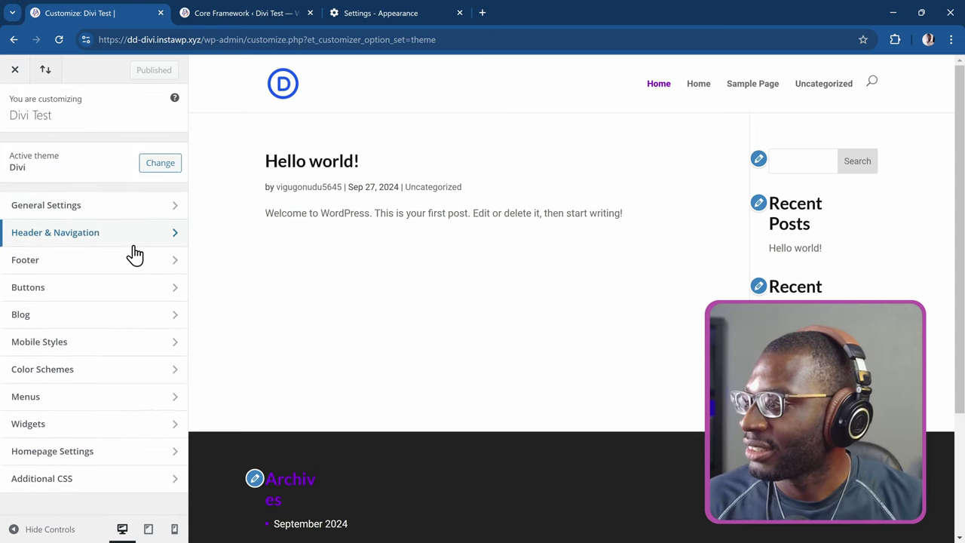
# Open the Buttons Style options in the Theme Customizer's Buttons section and review the available settings.
pyautogui.click(41, 291)
pyautogui.click(45, 152)
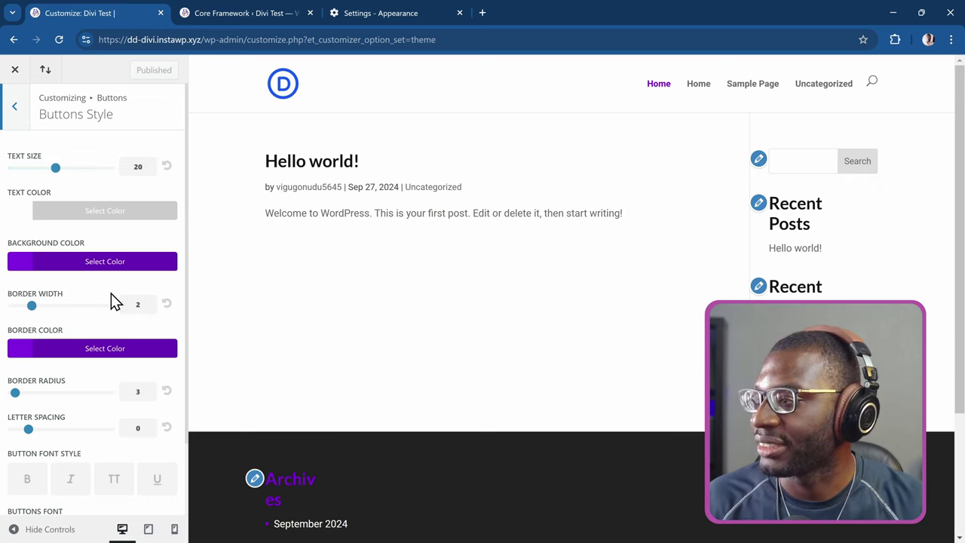
pyautogui.scroll(-1, 112, 299)
pyautogui.scroll(1, 112, 300)
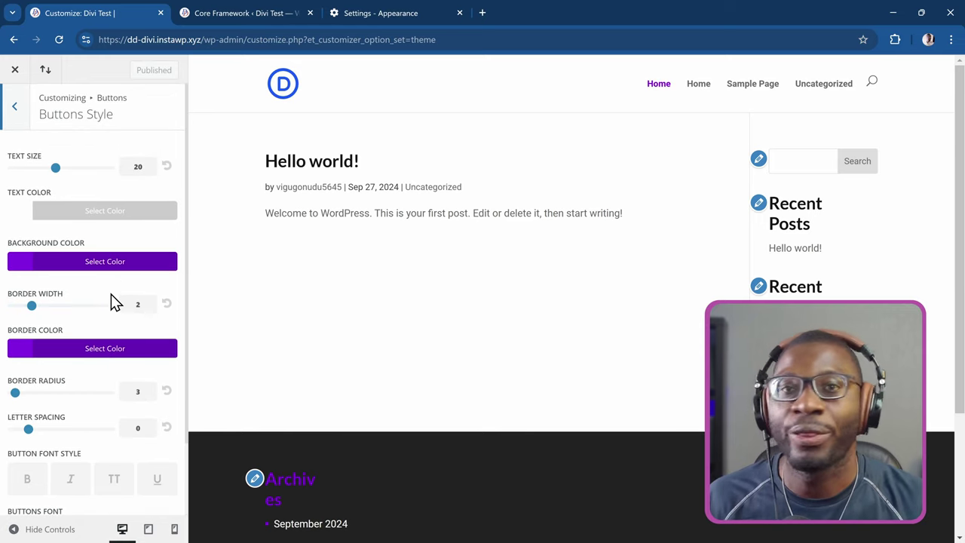
# Make the button background color fully transparent by lowering its opacity to 0.
pyautogui.click(87, 264)
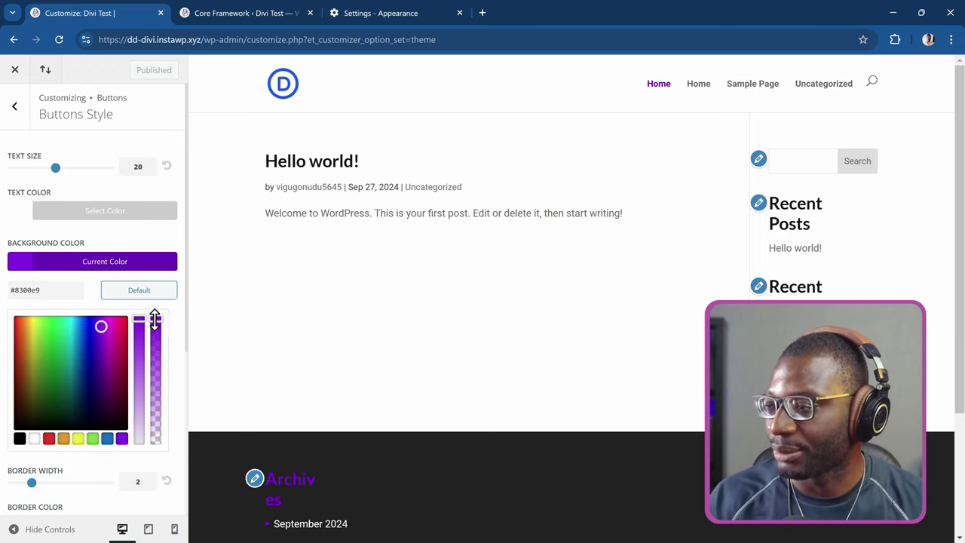
pyautogui.moveTo(155, 318); pyautogui.dragTo(158, 433)
pyautogui.click(159, 471)
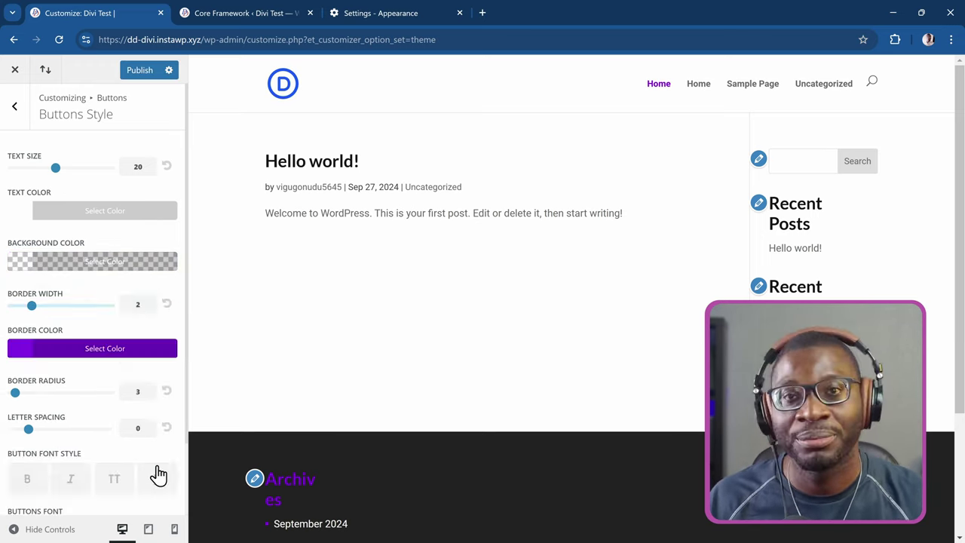
# Restore the button background color to fully opaque #8300e9 and publish the customizer changes.
pyautogui.click(61, 262)
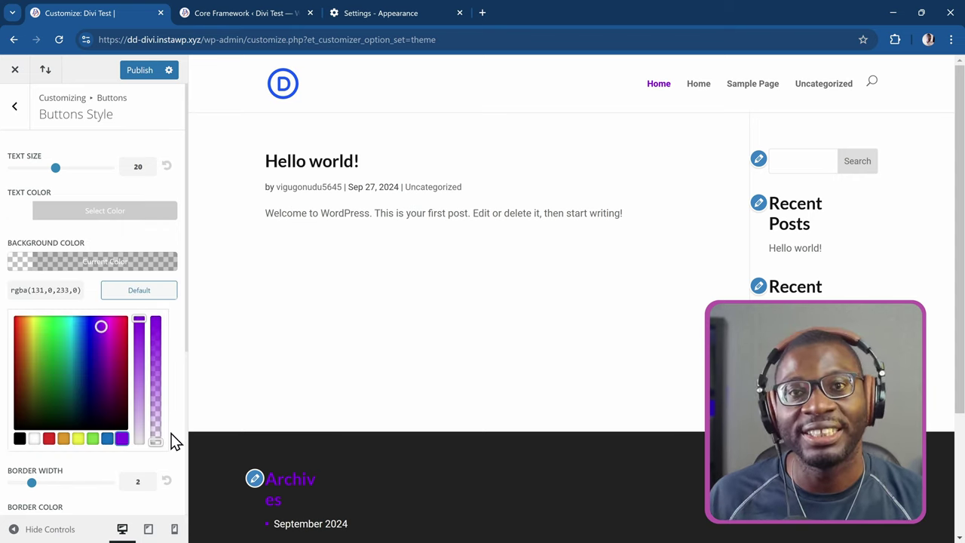
pyautogui.moveTo(159, 444); pyautogui.dragTo(157, 316)
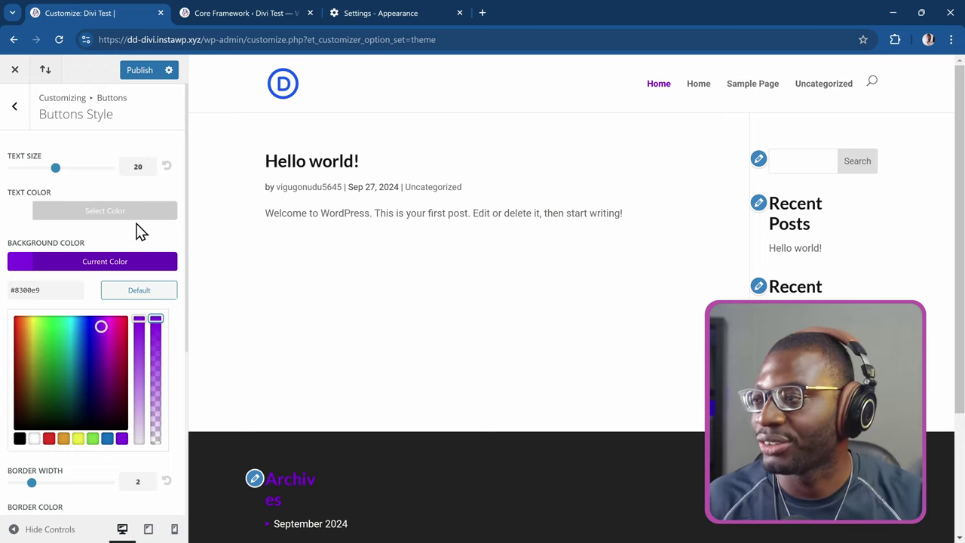
pyautogui.click(142, 68)
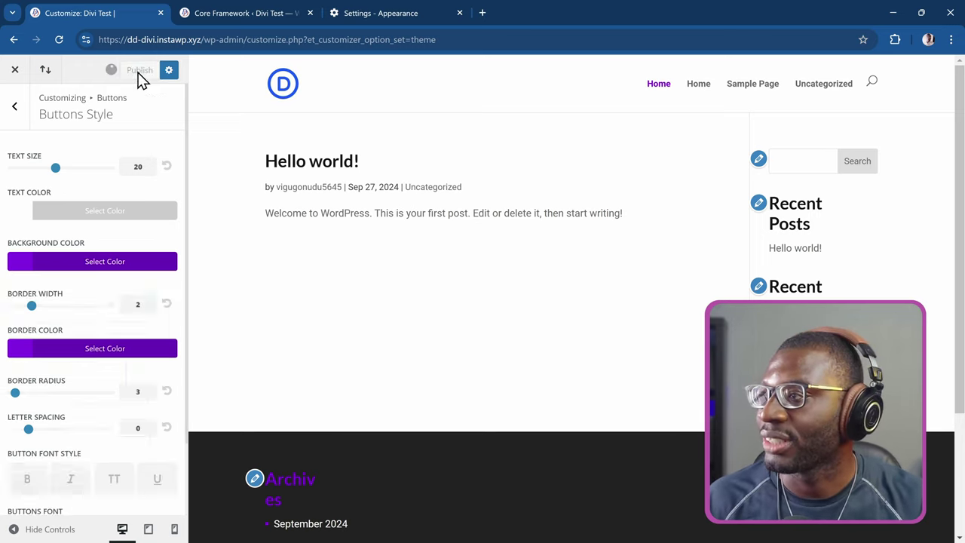
# Leave Buttons Style, check the Brand, Background and Text color variables in Core Framework, and return to the Theme Customizer.
pyautogui.click(15, 106)
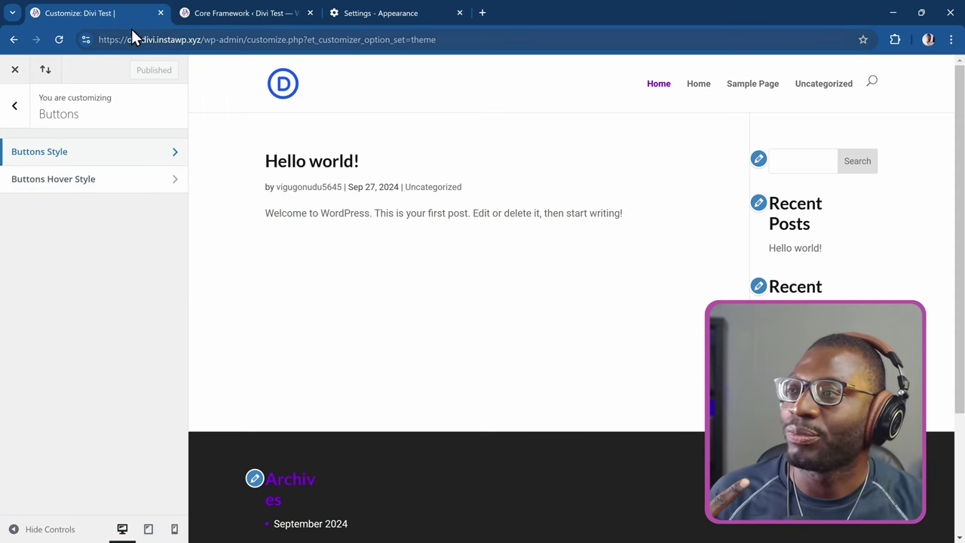
pyautogui.click(218, 11)
pyautogui.scroll(1, 281, 129)
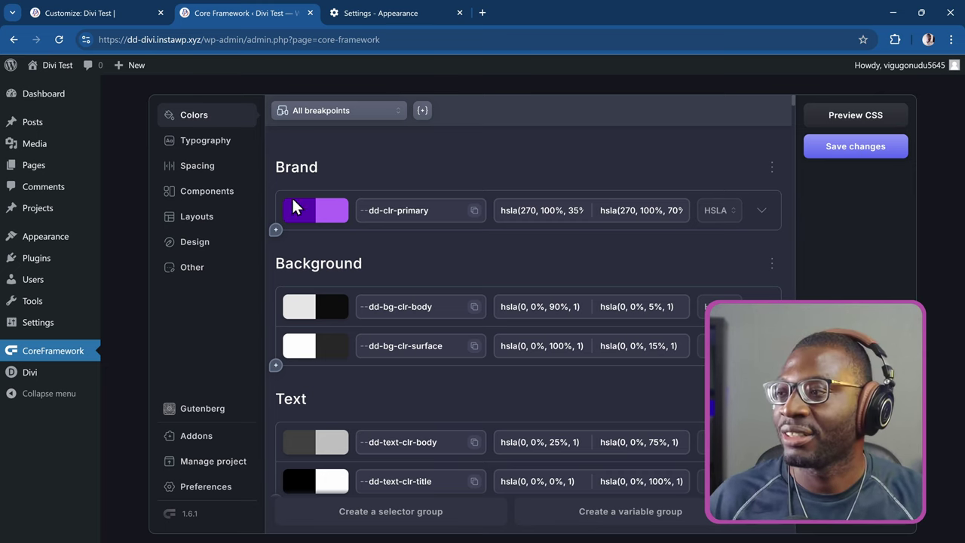
pyautogui.click(102, 12)
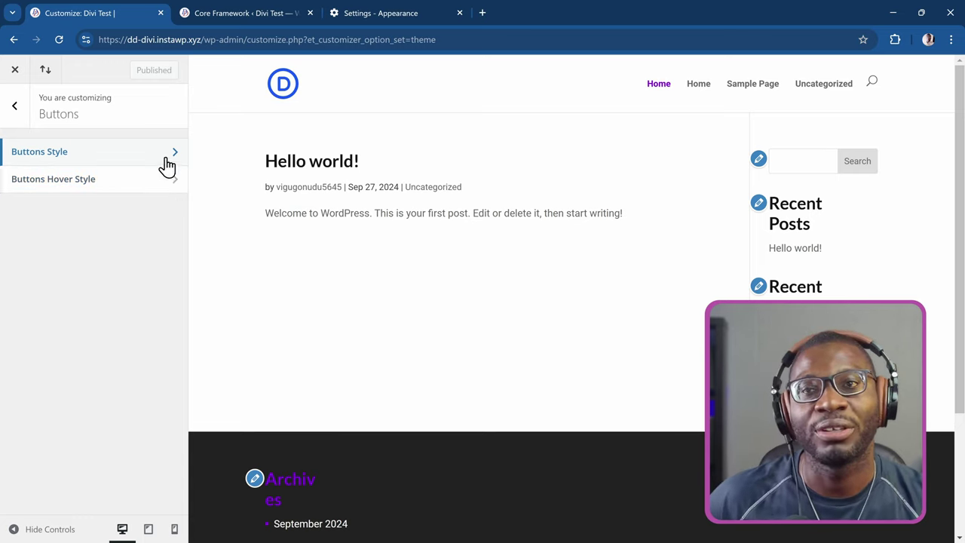
# Close the Theme Customizer and open the Divi Theme Builder.
pyautogui.click(21, 110)
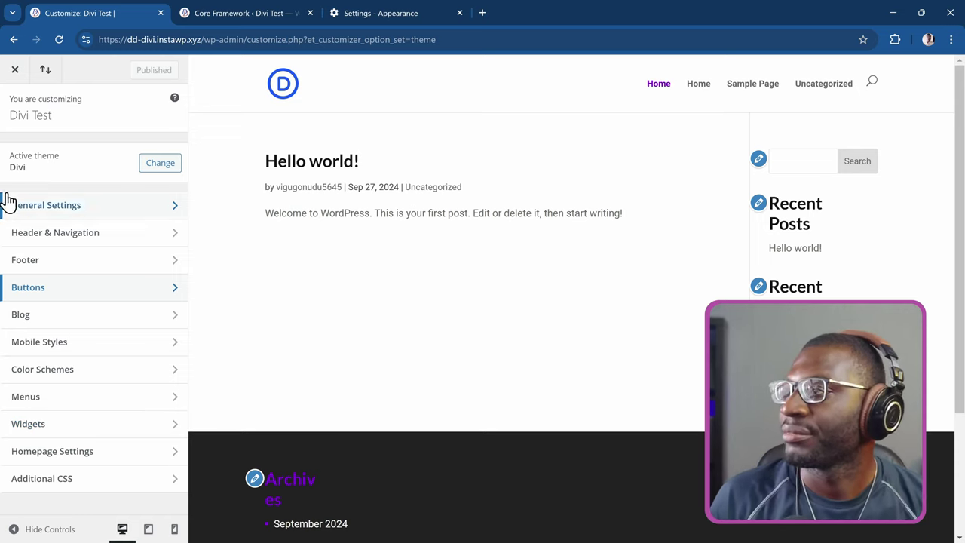
pyautogui.click(15, 72)
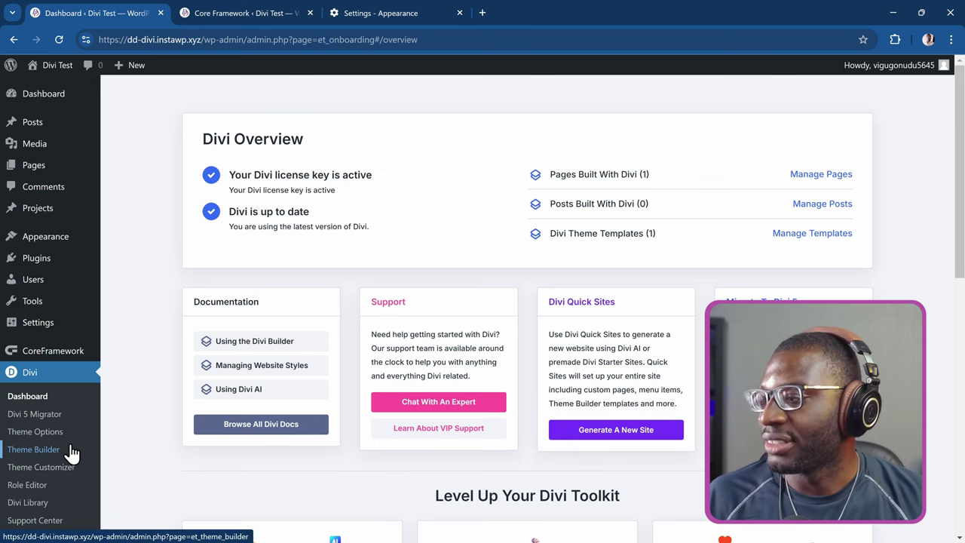
pyautogui.click(32, 453)
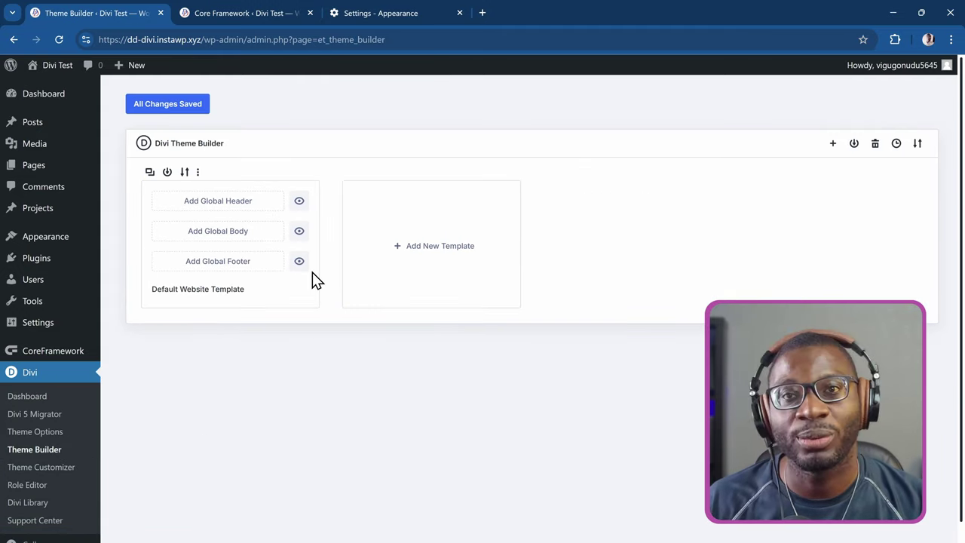
# Start building a global header for the default website template and insert a two-column row with one-third and two-thirds columns.
pyautogui.click(240, 205)
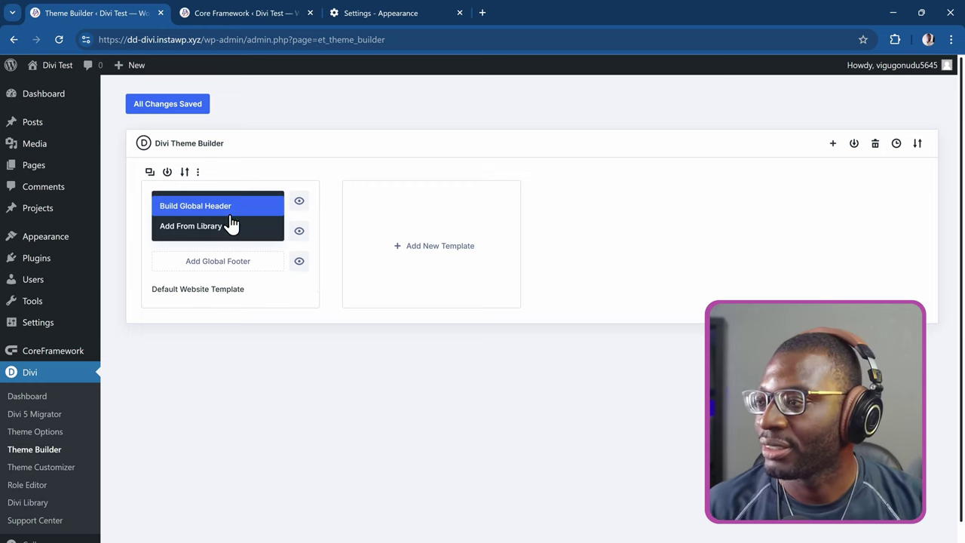
pyautogui.click(198, 213)
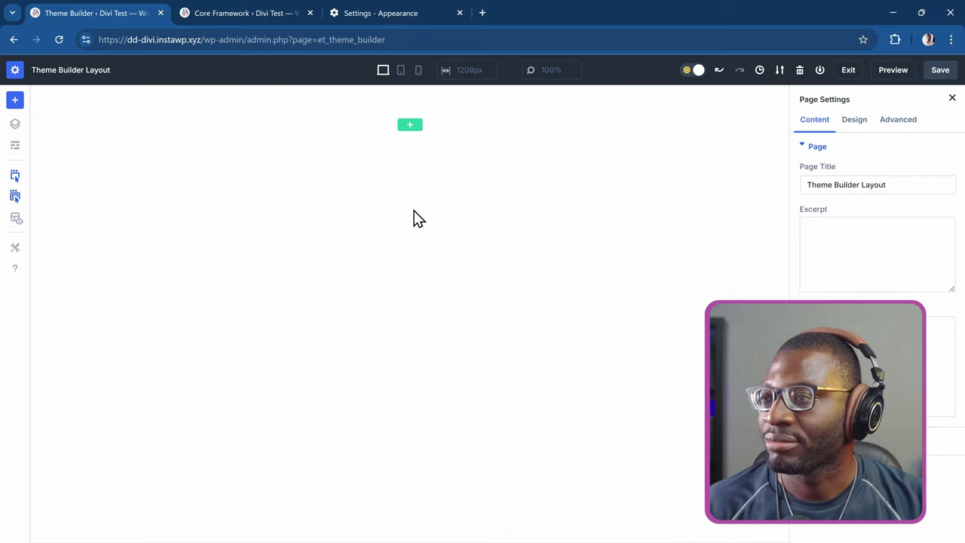
pyautogui.click(412, 126)
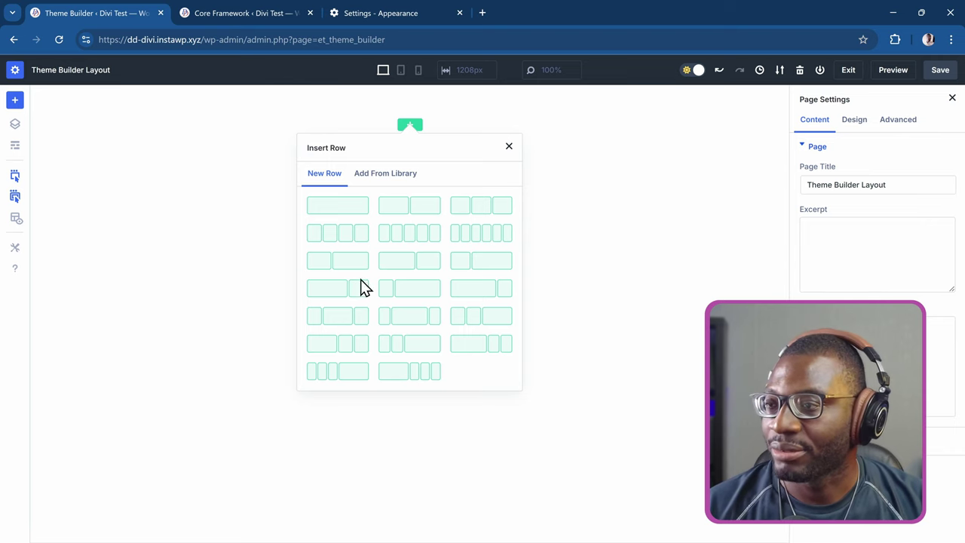
pyautogui.click(477, 263)
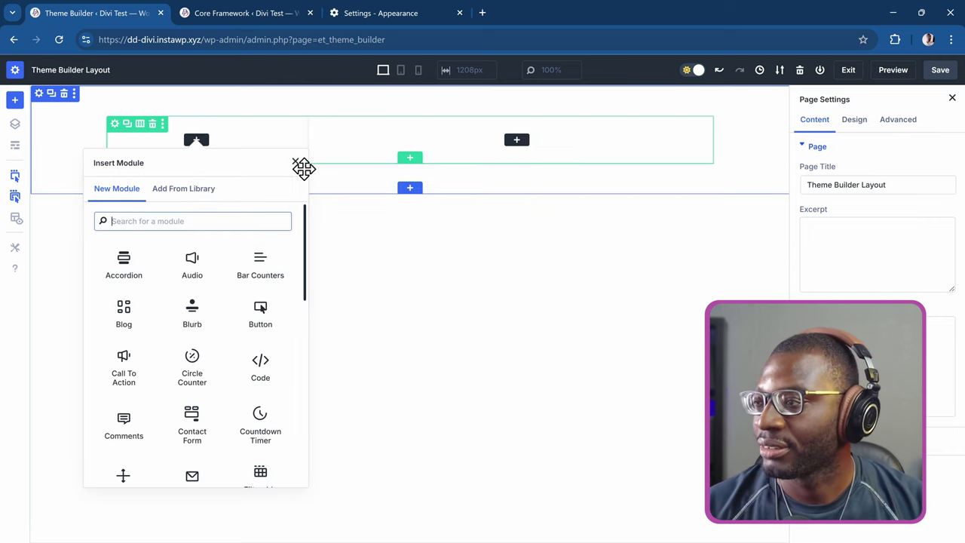
# Insert an Image module into the header row's narrower column.
pyautogui.click(231, 220)
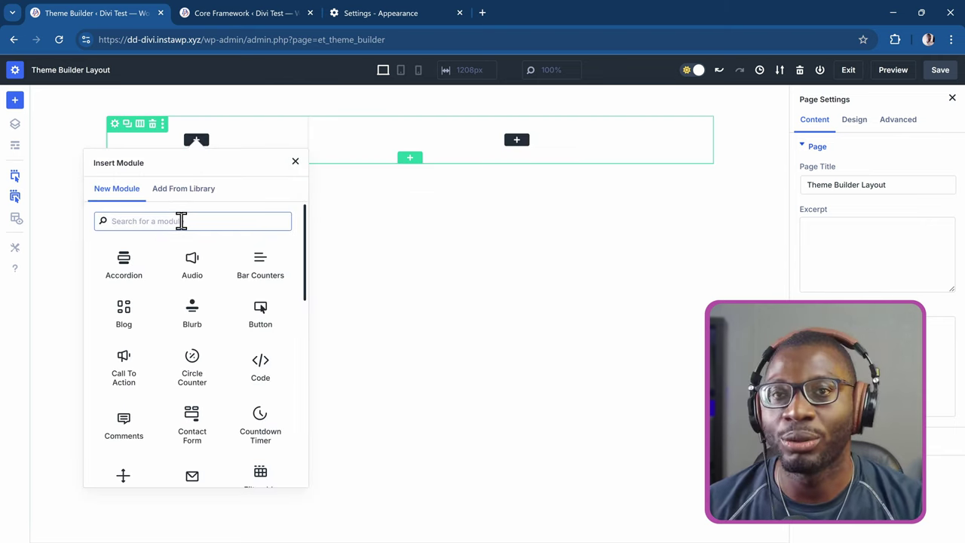
pyautogui.write('image')
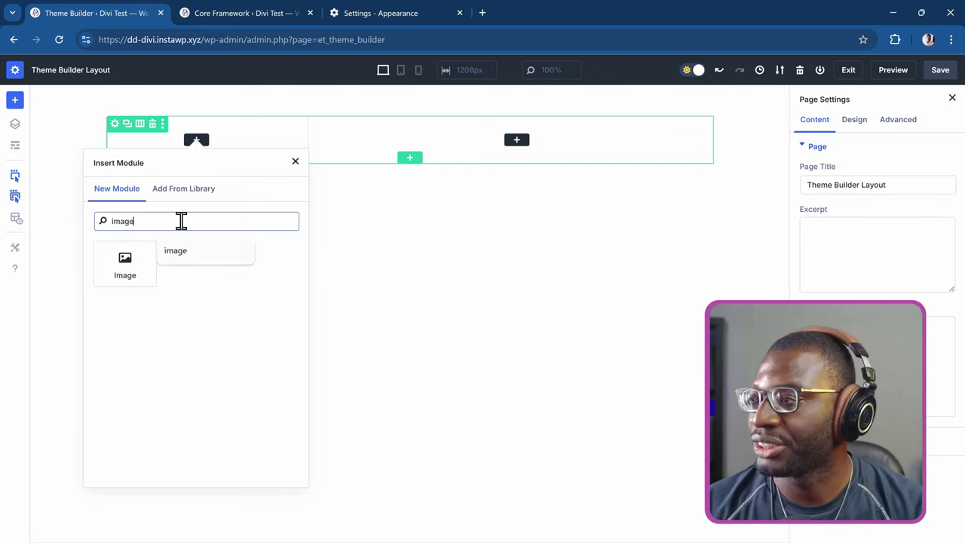
pyautogui.click(129, 275)
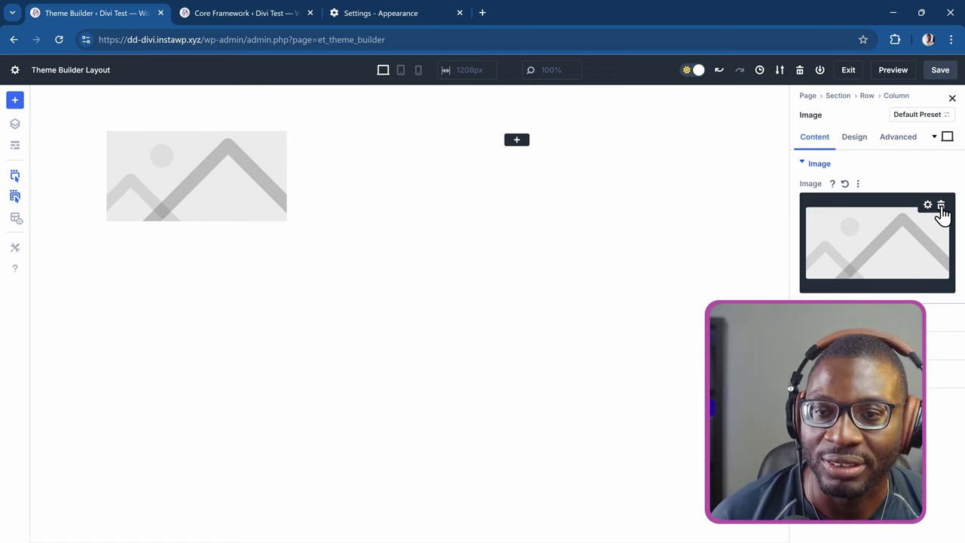
# Remove the placeholder from the Image module and set its dynamic content source to Site Logo.
pyautogui.click(940, 206)
pyautogui.click(941, 205)
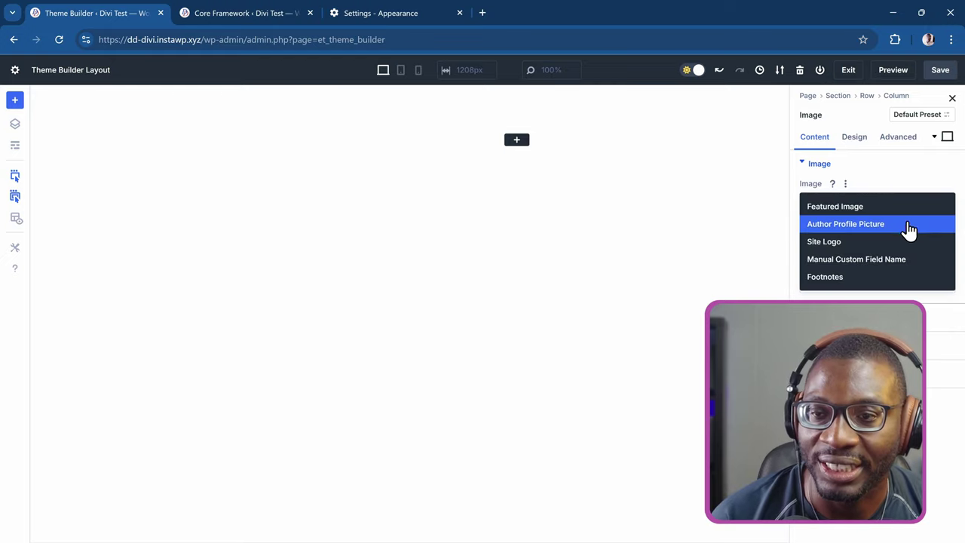
pyautogui.click(864, 242)
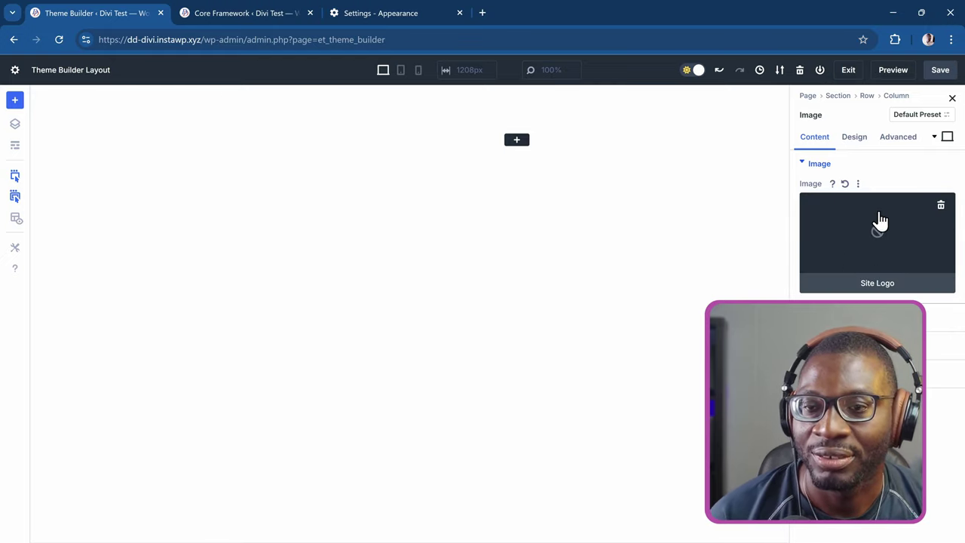
# Replace the Image module's Site Logo source with Featured Image, and clear that source as well.
pyautogui.click(941, 207)
pyautogui.click(944, 205)
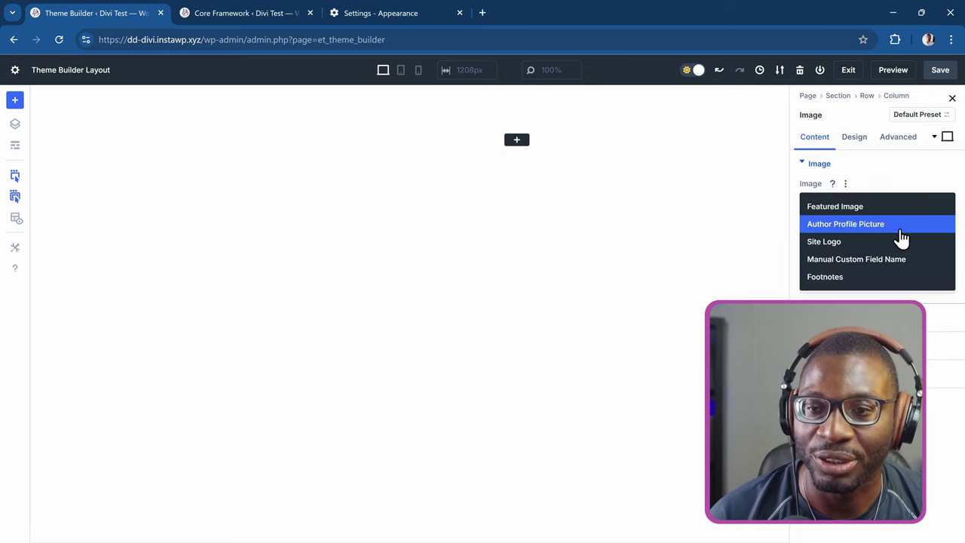
pyautogui.click(883, 208)
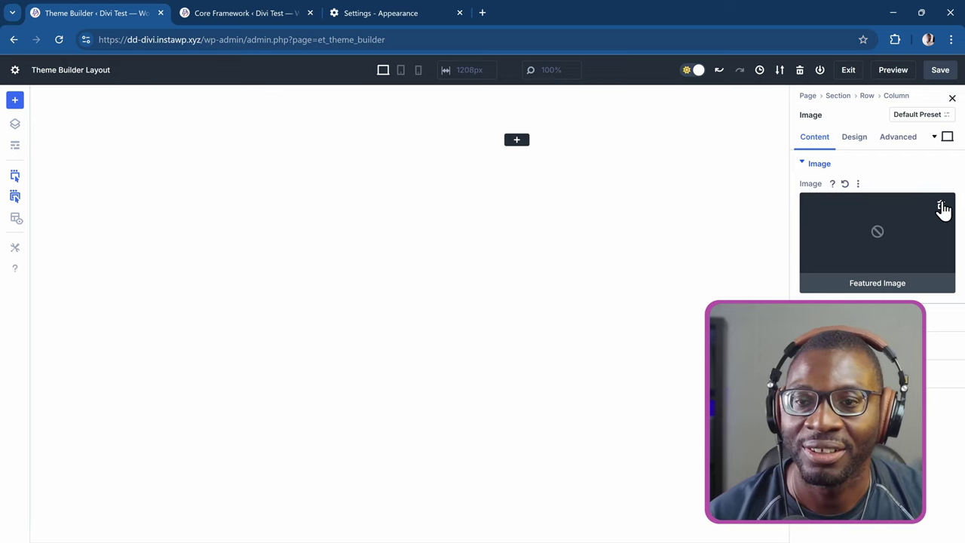
pyautogui.click(942, 205)
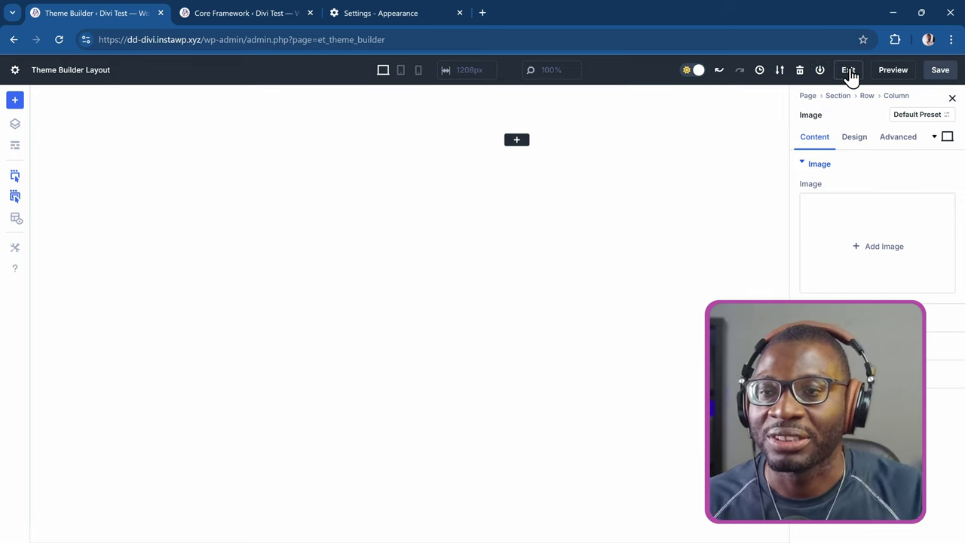
# Exit the header layout discarding its changes, delete the Global Header from the default template, and save the Theme Builder.
pyautogui.click(848, 70)
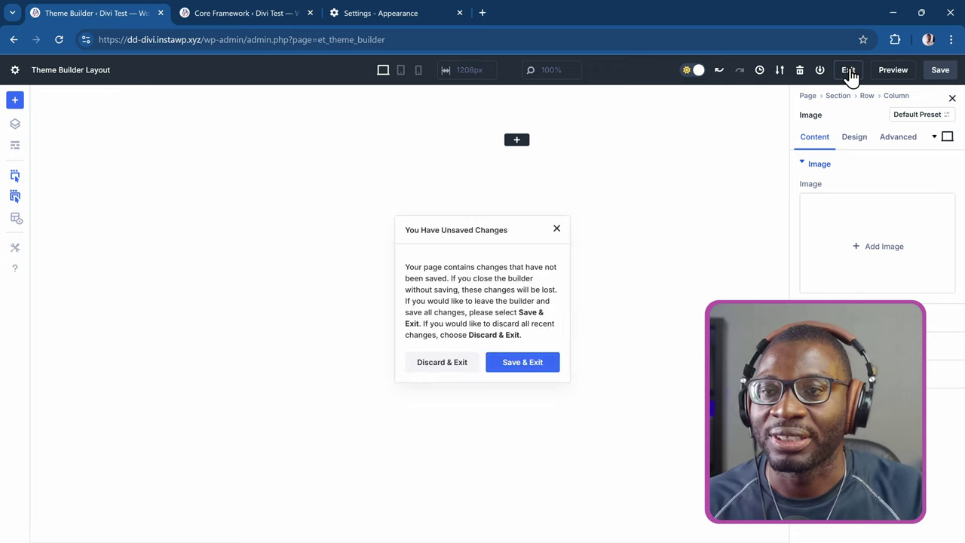
pyautogui.click(449, 364)
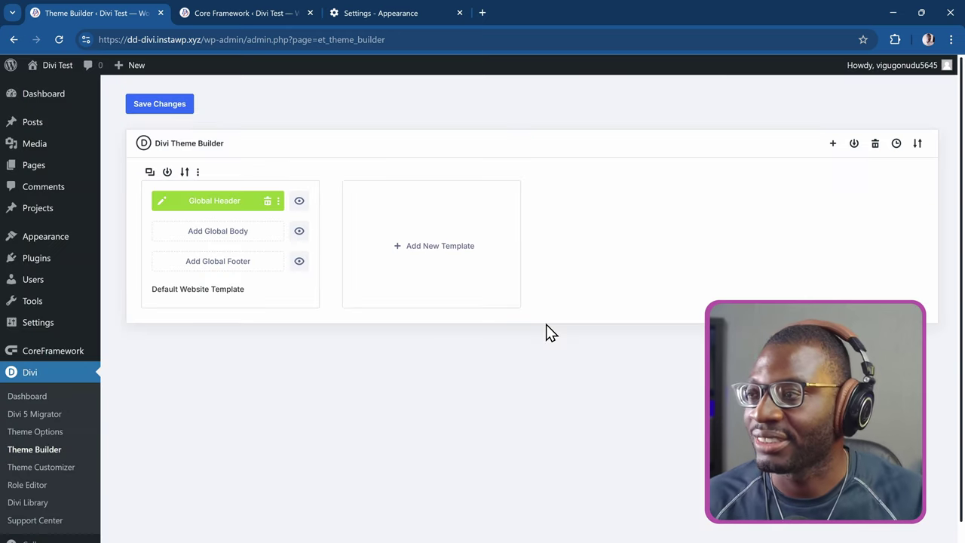
pyautogui.click(267, 201)
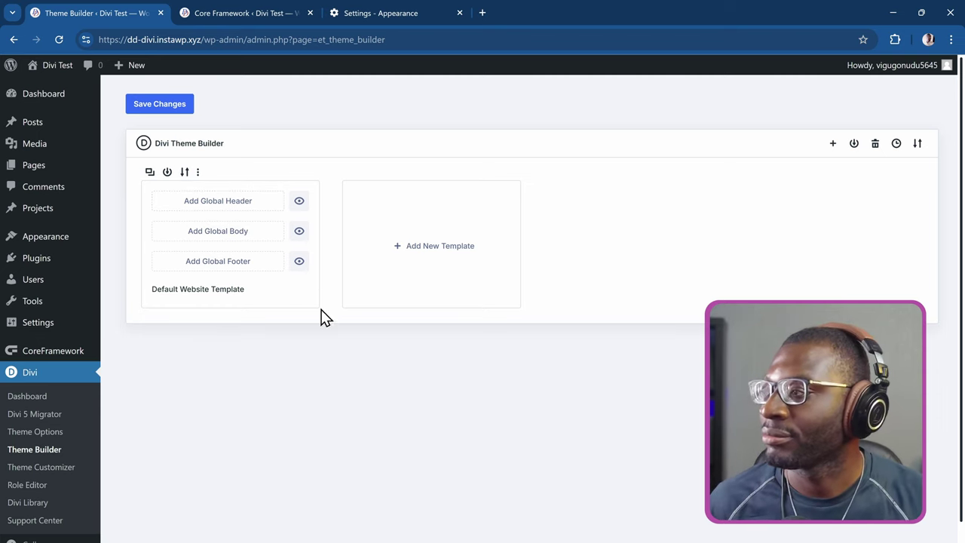
pyautogui.moveTo(43, 271)
pyautogui.hotkey('ctrl', 's')
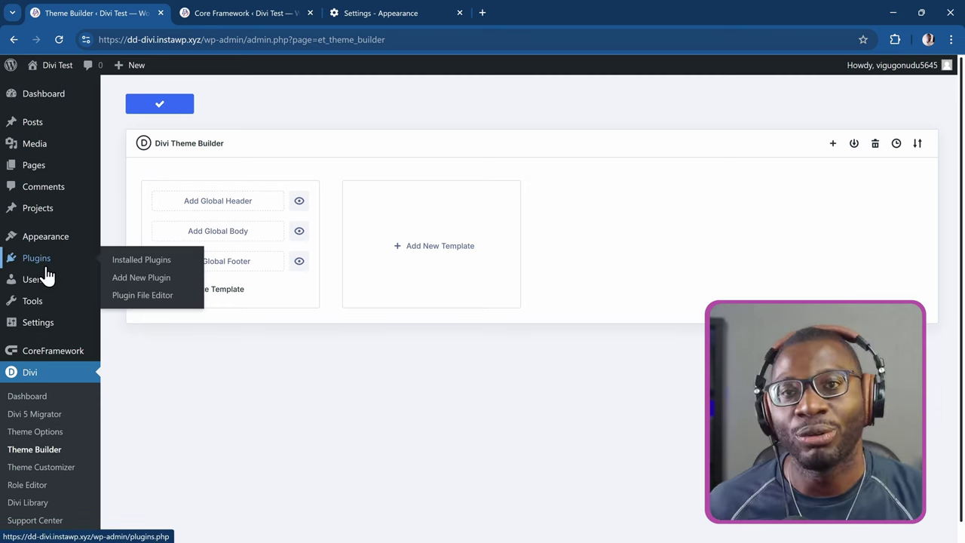
# Open the site's Pages list and edit the Home page with the Divi builder.
pyautogui.moveTo(47, 175)
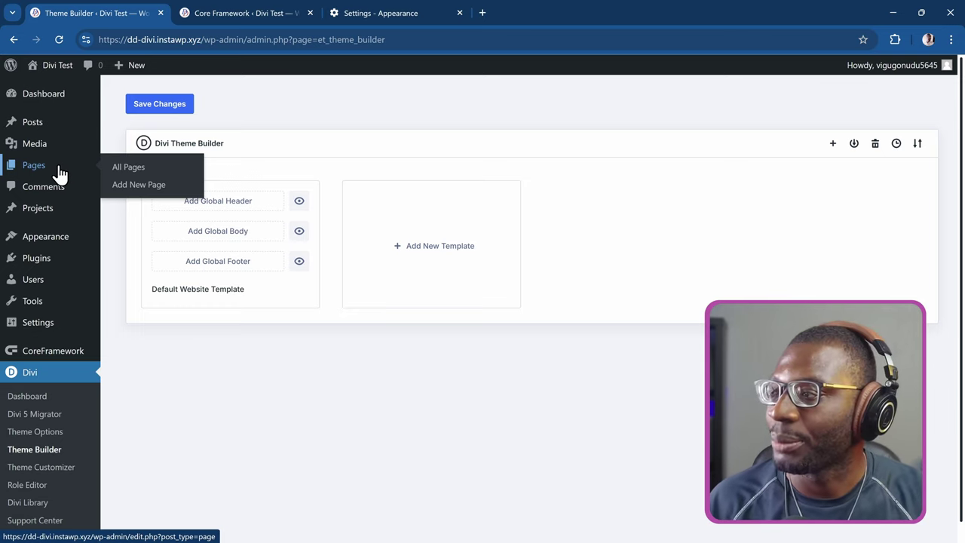
pyautogui.click(60, 169)
pyautogui.click(538, 120)
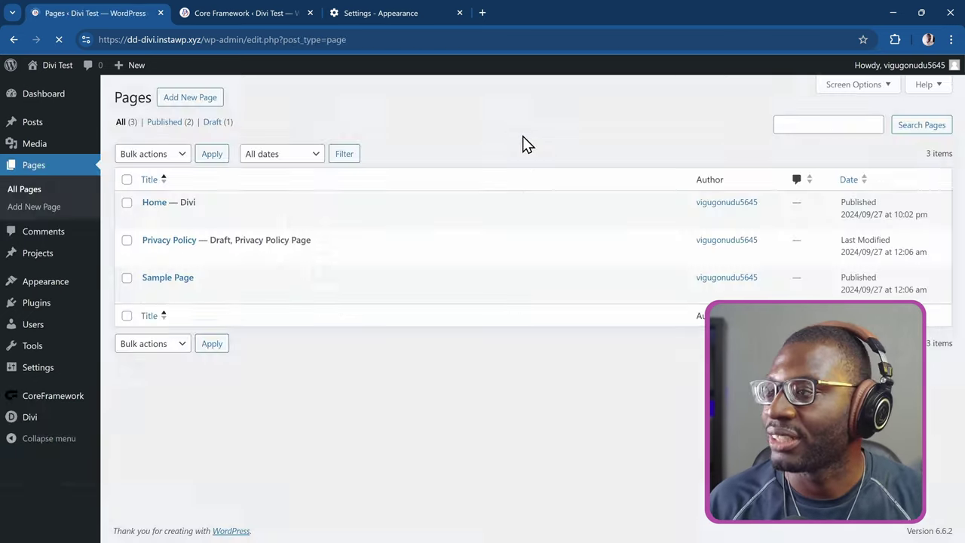
pyautogui.moveTo(261, 211)
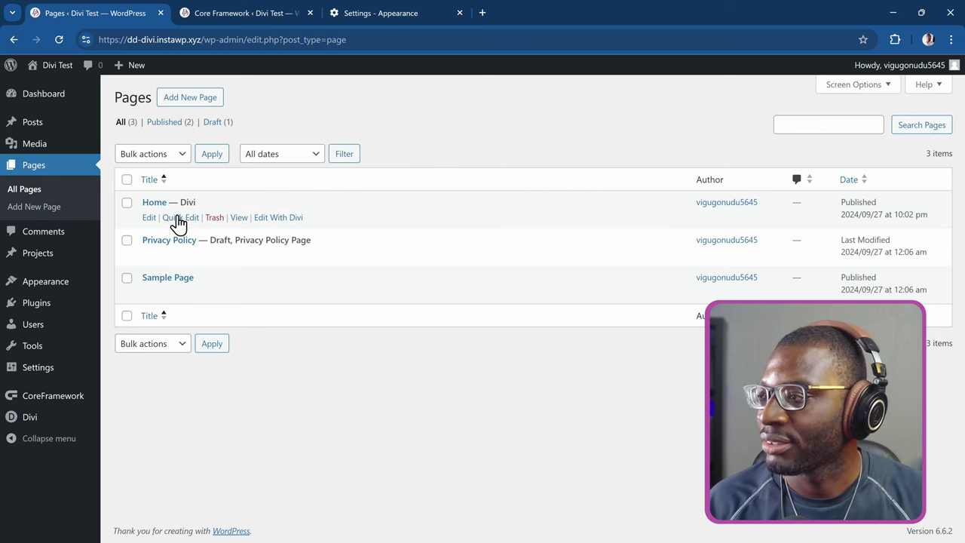
pyautogui.click(280, 218)
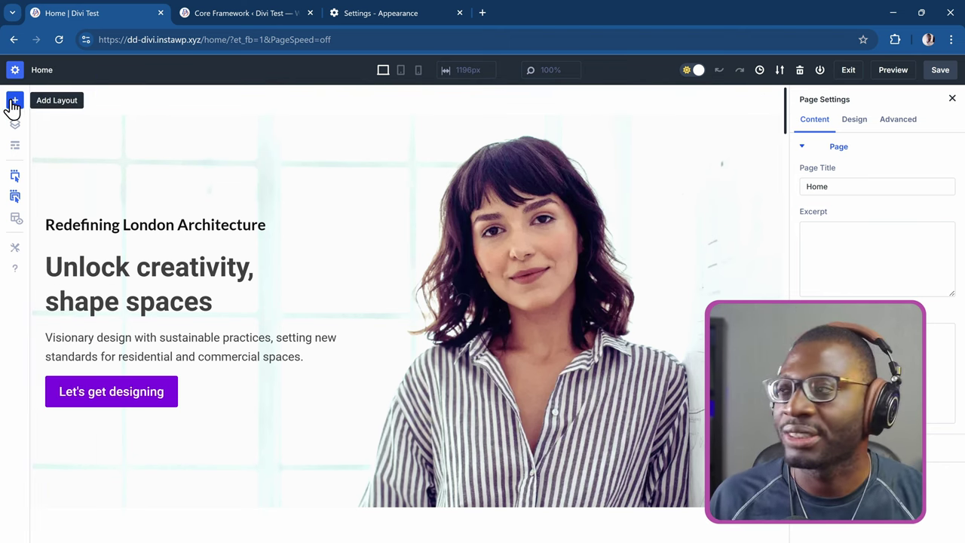
# View the premade layouts in the Divi library and open the Home page's Layers list.
pyautogui.click(13, 102)
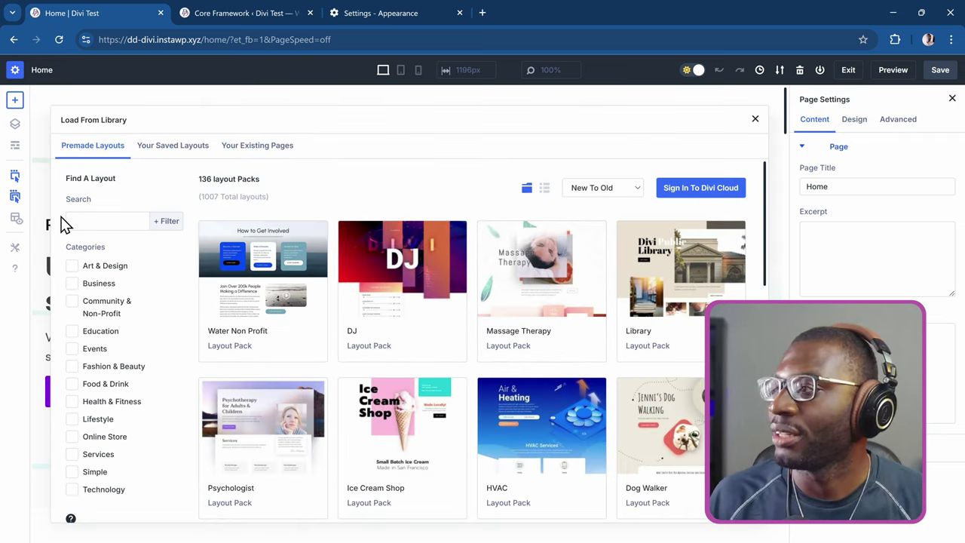
pyautogui.click(16, 125)
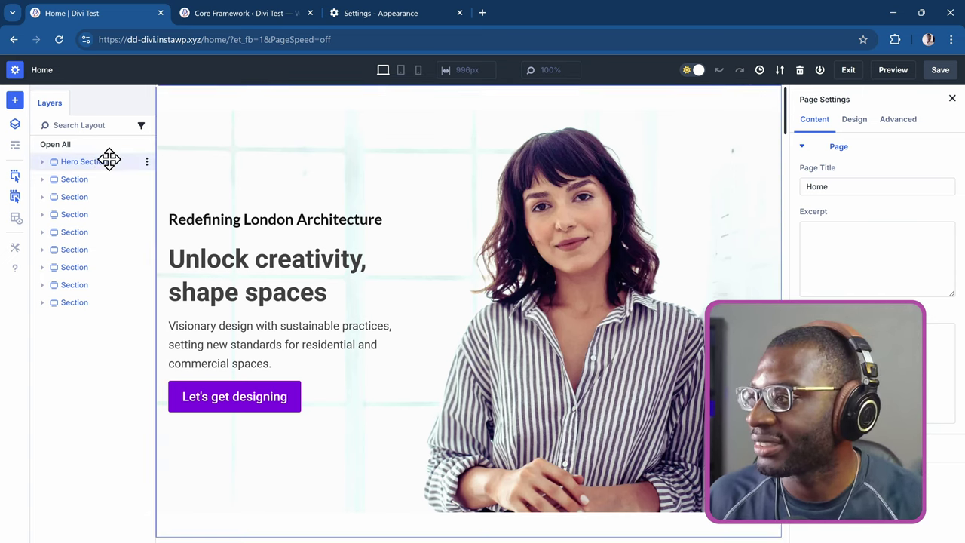
# Expand the Hero Section and its first row in the Layers list to view their nested elements and settings.
pyautogui.click(93, 163)
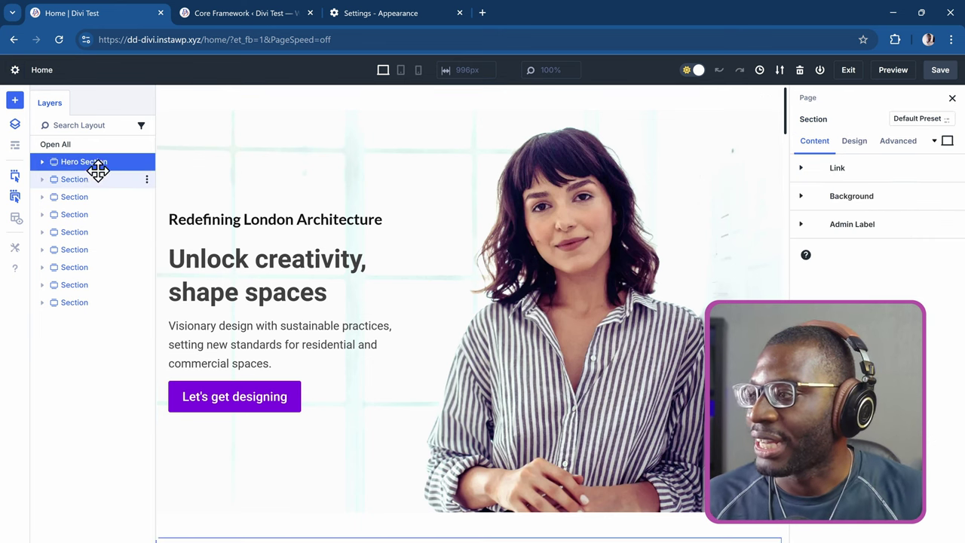
pyautogui.click(41, 163)
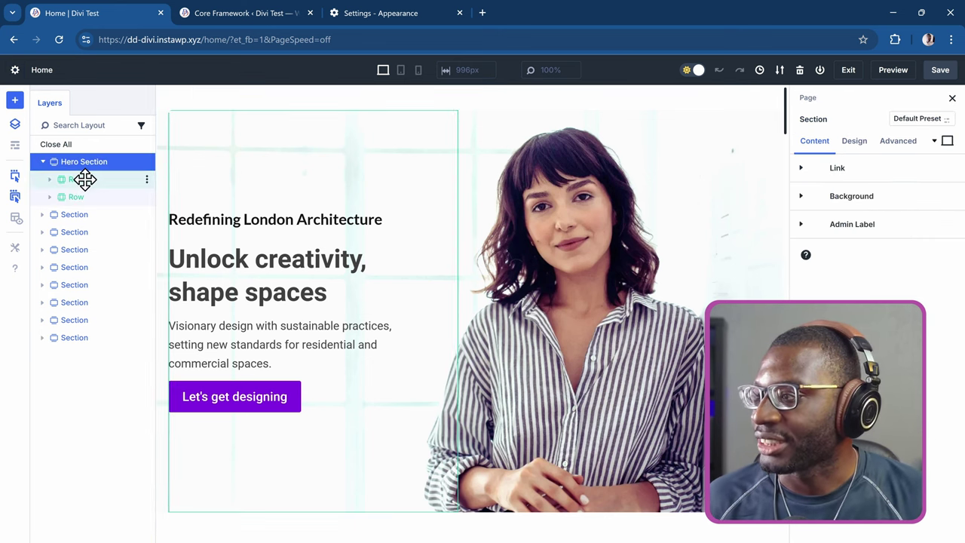
pyautogui.click(46, 178)
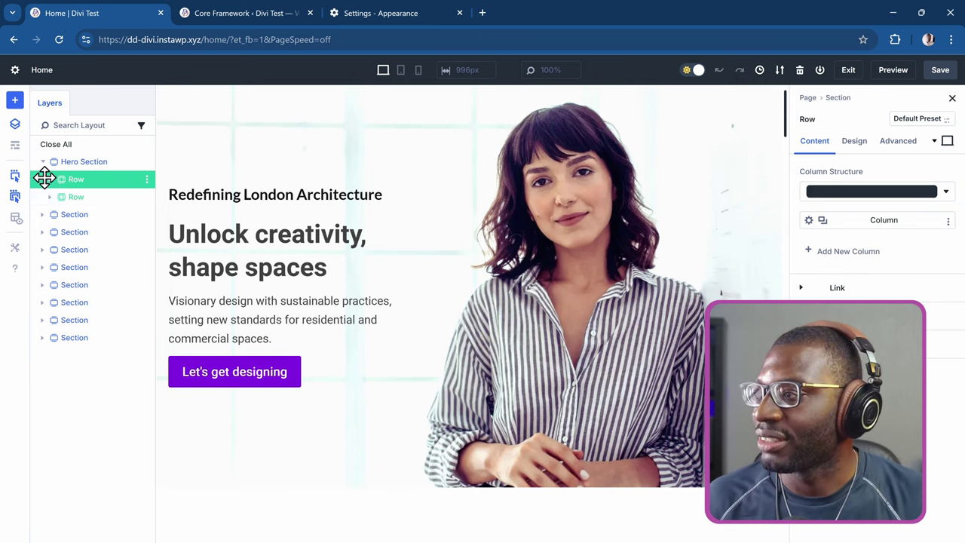
pyautogui.click(48, 179)
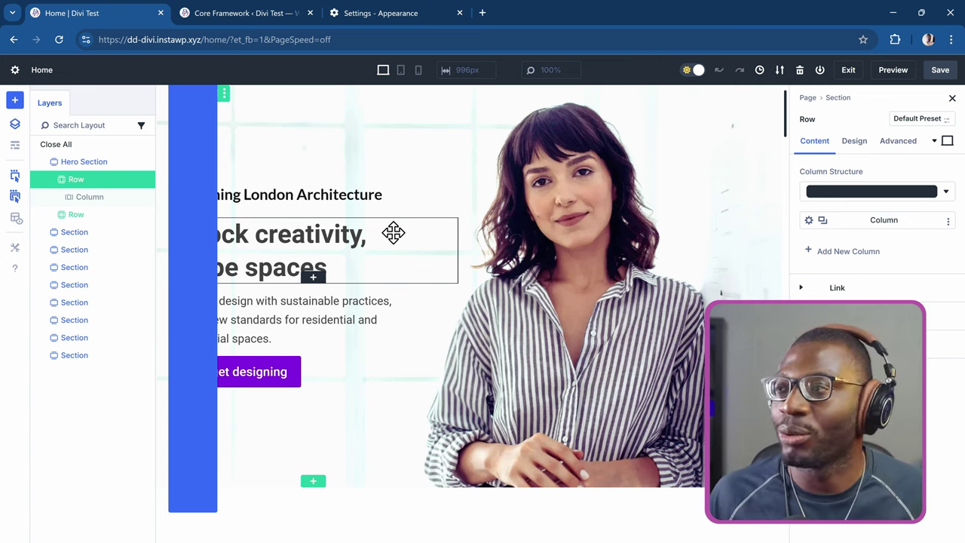
# Add a regular section with a row of three equal columns at the end of the page, above the footer.
pyautogui.scroll(-20, 424, 314)
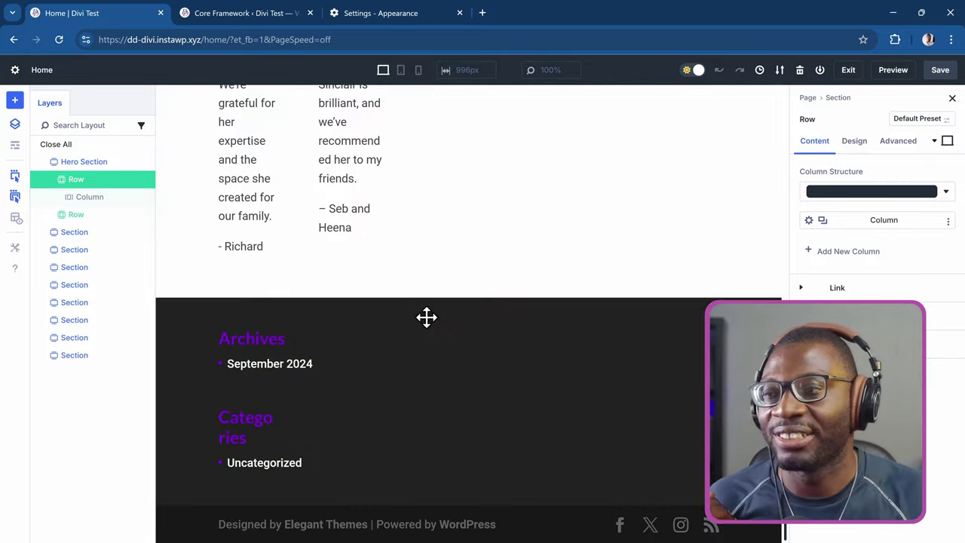
pyautogui.moveTo(475, 295)
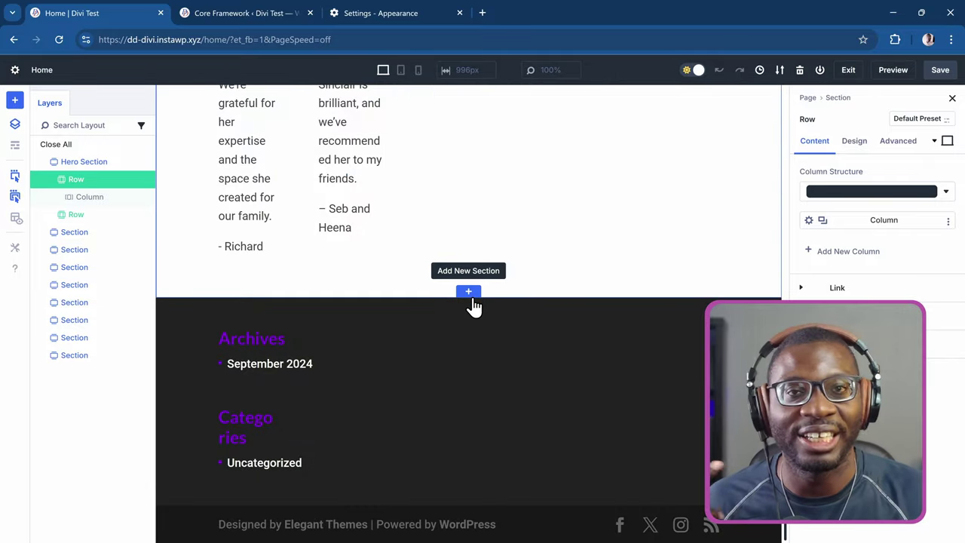
pyautogui.click(472, 300)
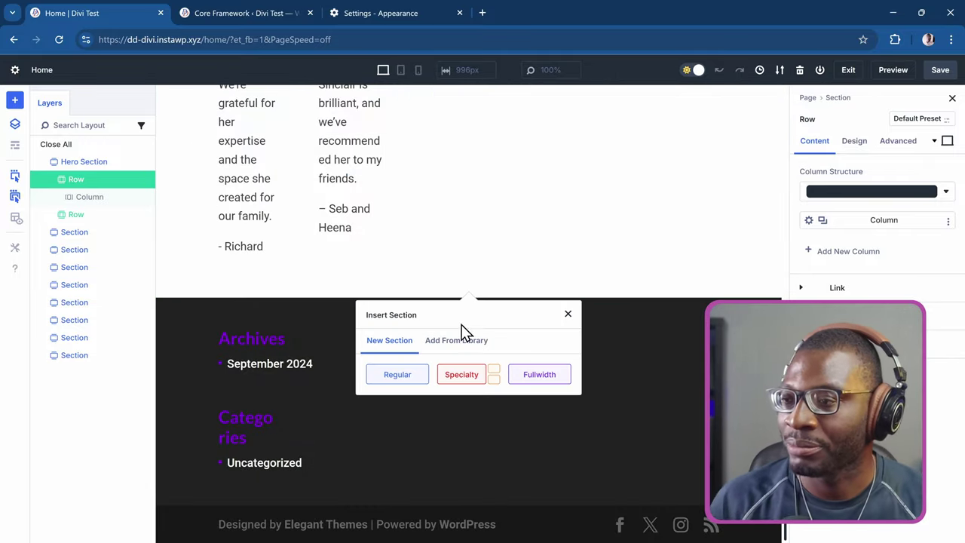
pyautogui.click(396, 376)
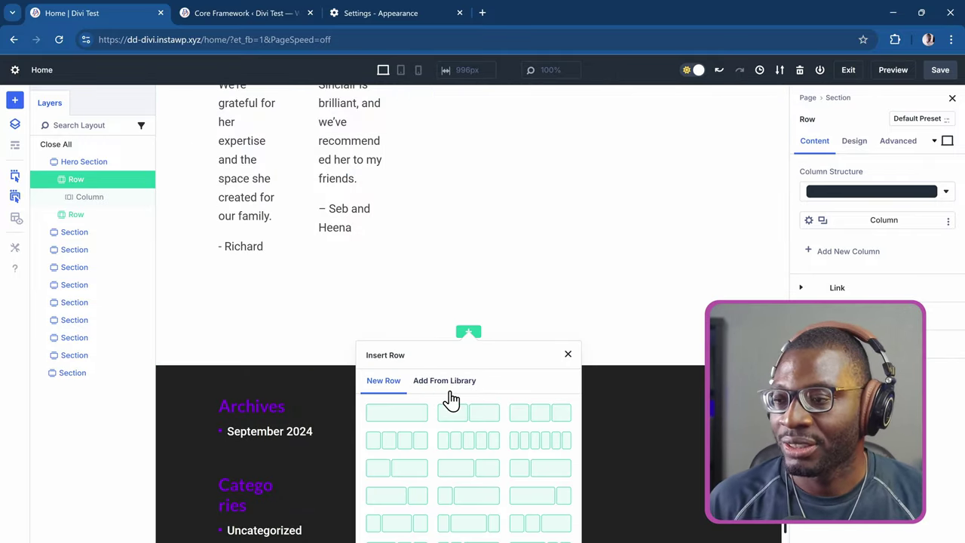
pyautogui.click(544, 422)
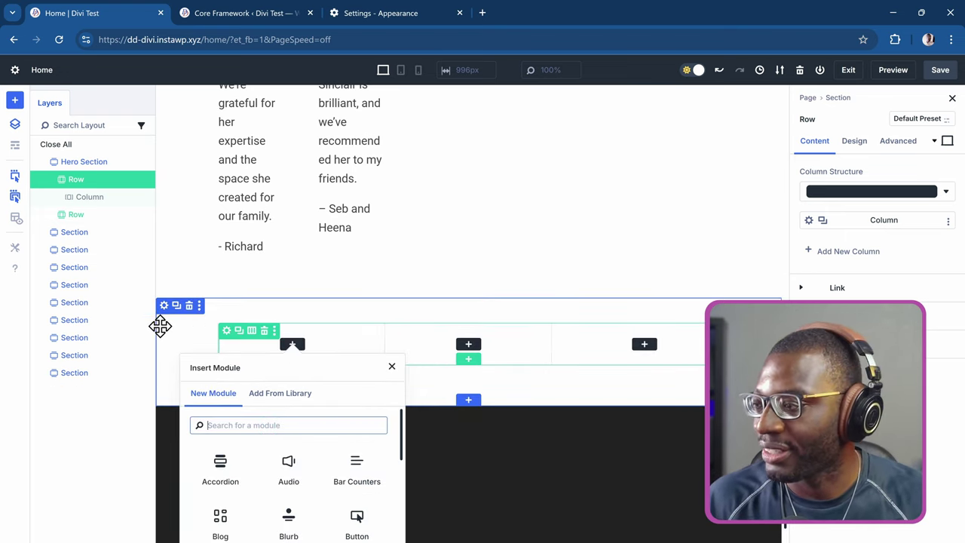
# Expand the new section and its row in the Layers list and view the settings of both.
pyautogui.click(43, 373)
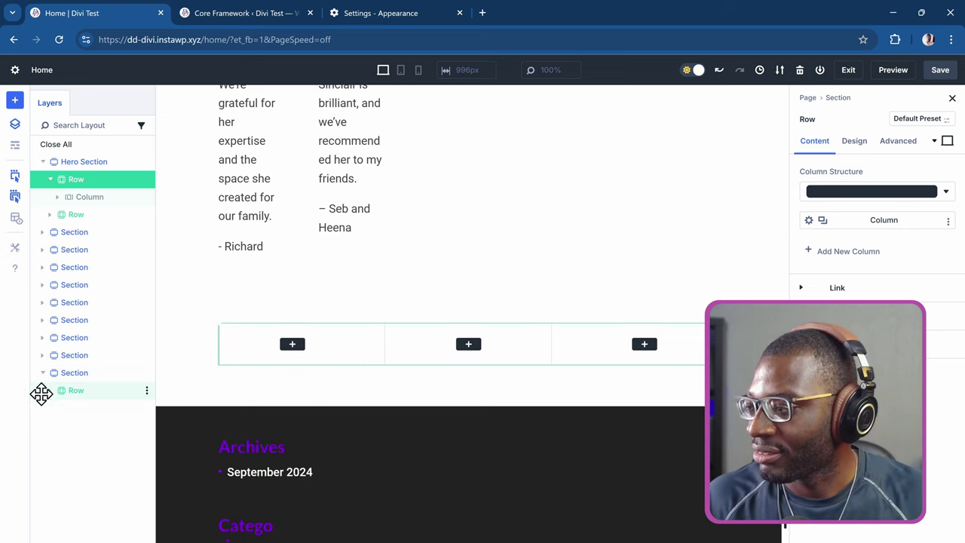
pyautogui.click(50, 389)
pyautogui.click(93, 372)
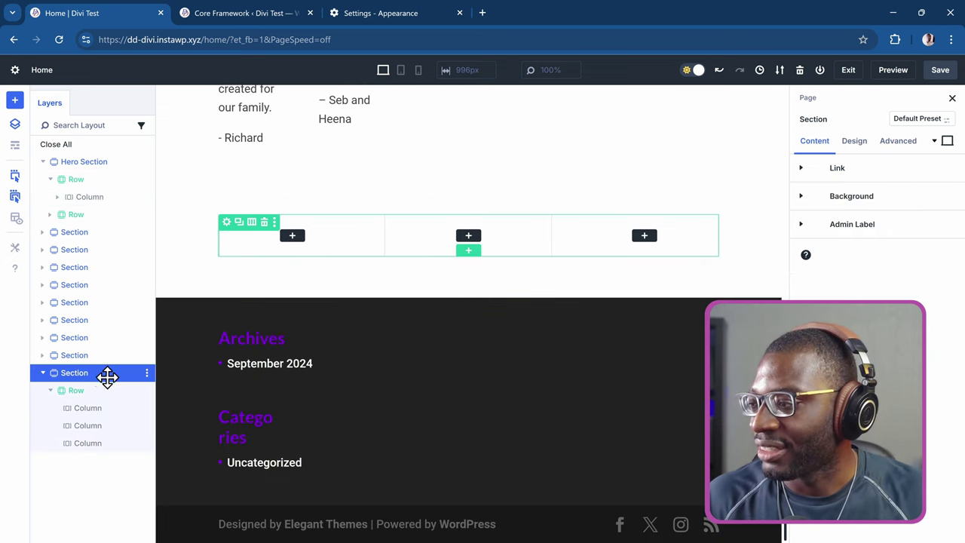
pyautogui.click(83, 391)
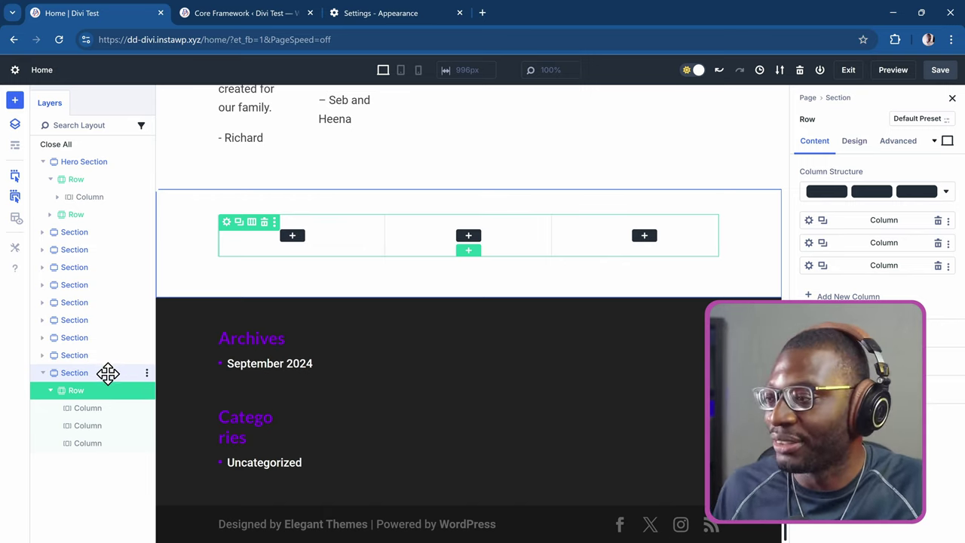
pyautogui.click(108, 375)
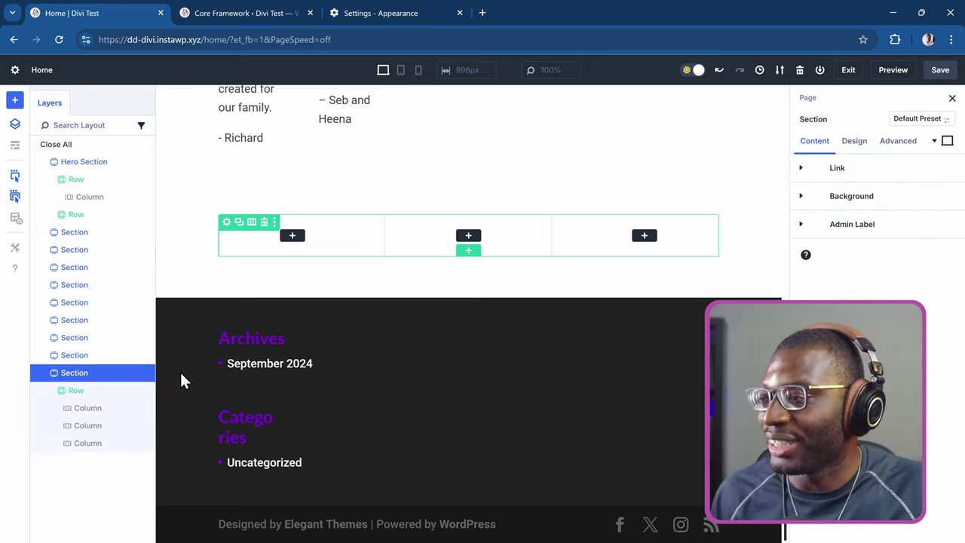
# View the Custom CSS options in the advanced settings of the new row's first column.
pyautogui.click(97, 412)
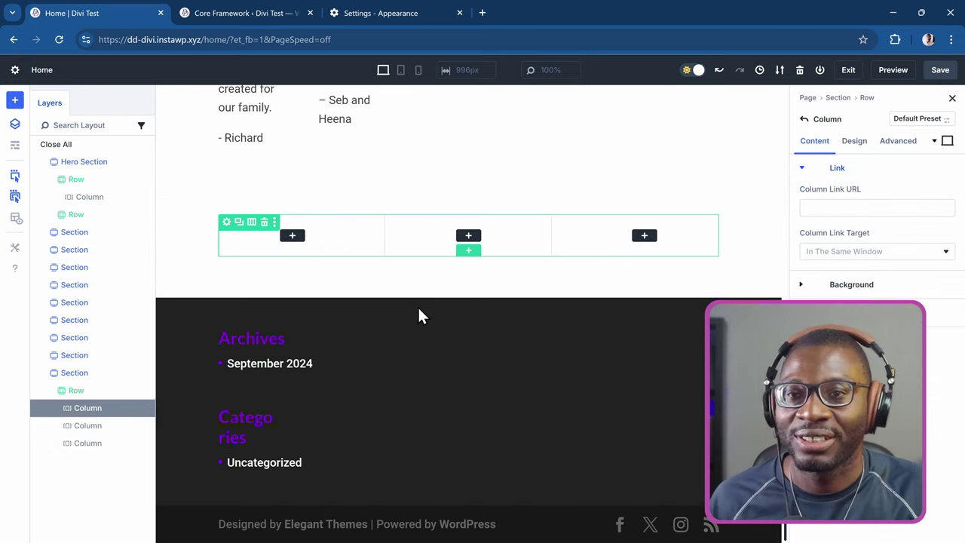
pyautogui.click(901, 142)
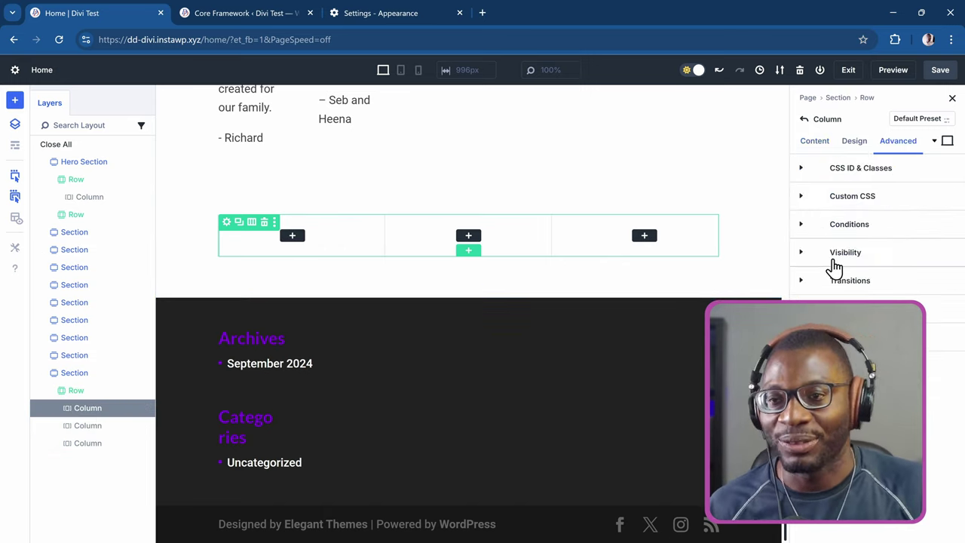
pyautogui.click(873, 200)
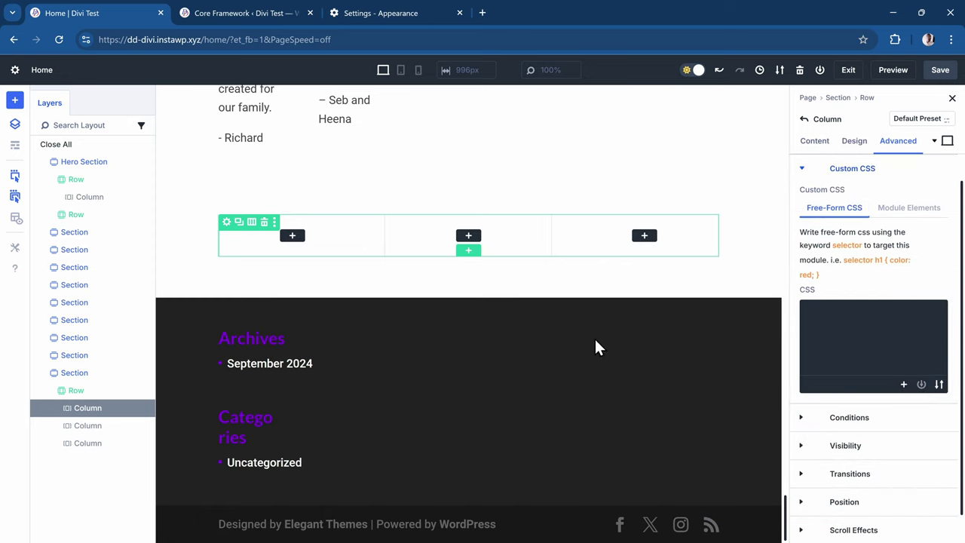
# Insert a Text module into the first column of the new three-column row.
pyautogui.click(292, 236)
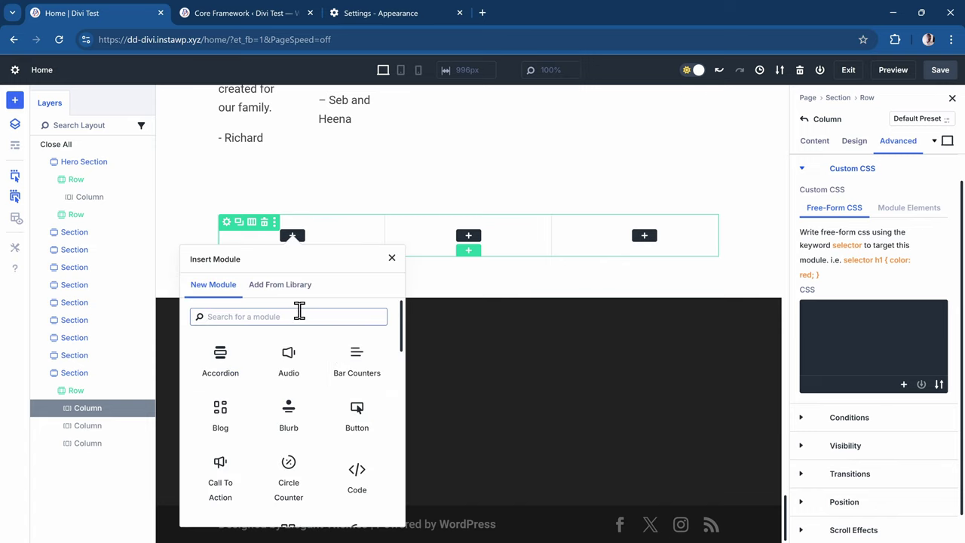
pyautogui.write('text')
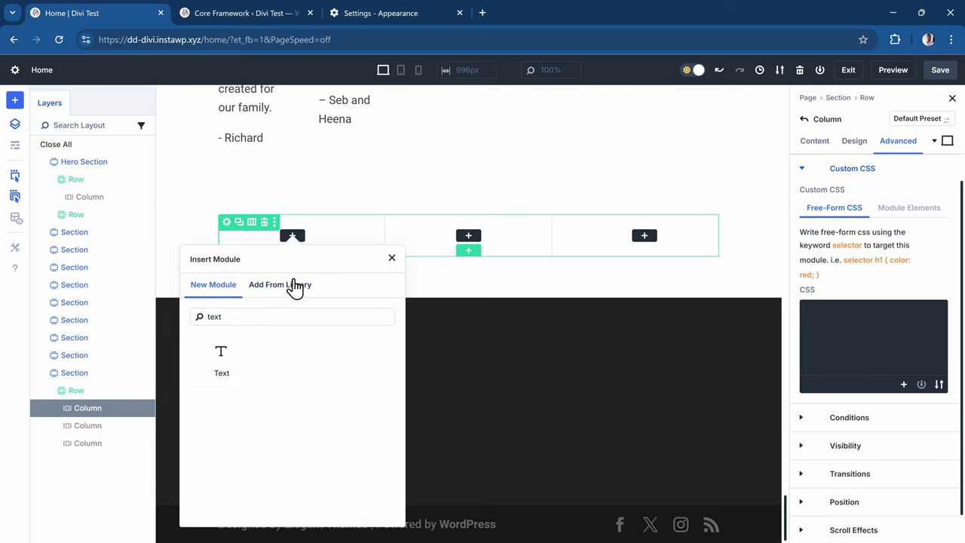
pyautogui.click(237, 351)
pyautogui.click(308, 292)
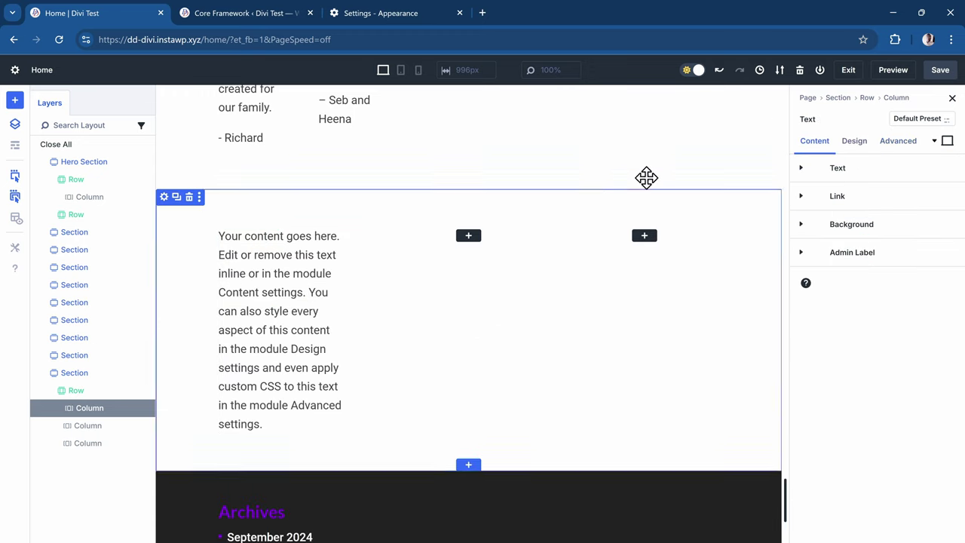
# Save the Home page and preview its new text section on the front end.
pyautogui.click(940, 70)
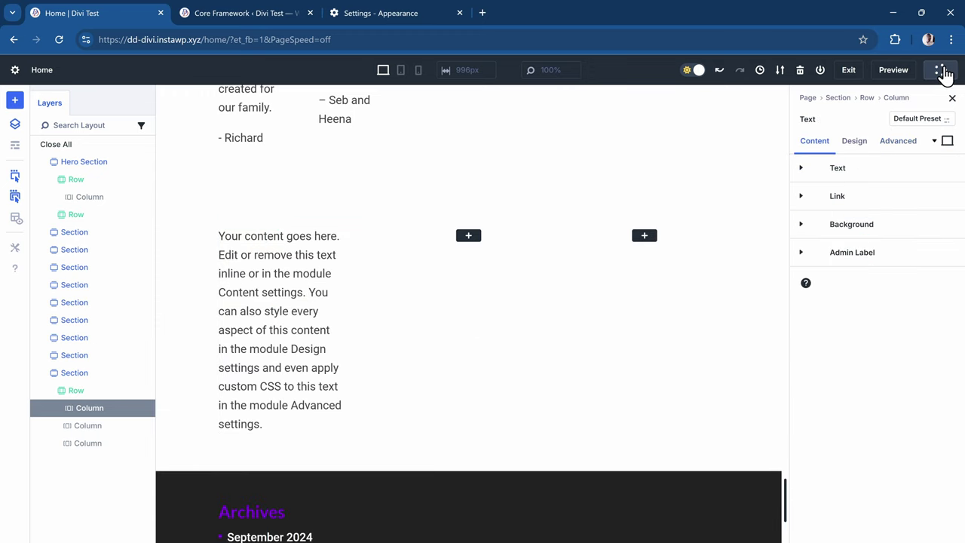
pyautogui.click(893, 70)
pyautogui.scroll(-10, 349, 295)
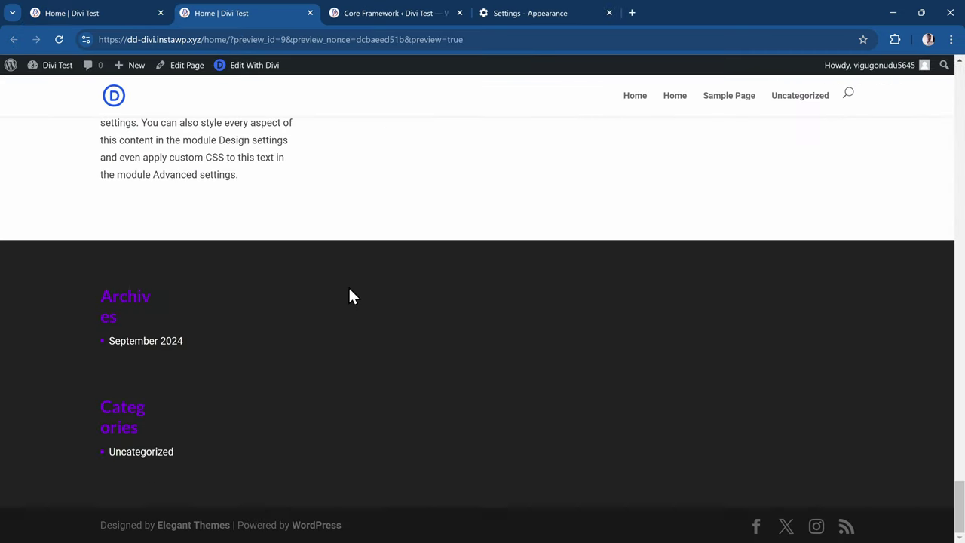
pyautogui.scroll(2, 211, 273)
# Inspect the HTML markup of the new text paragraph and its parent section, and close the developer tools.
pyautogui.rightClick(162, 211)
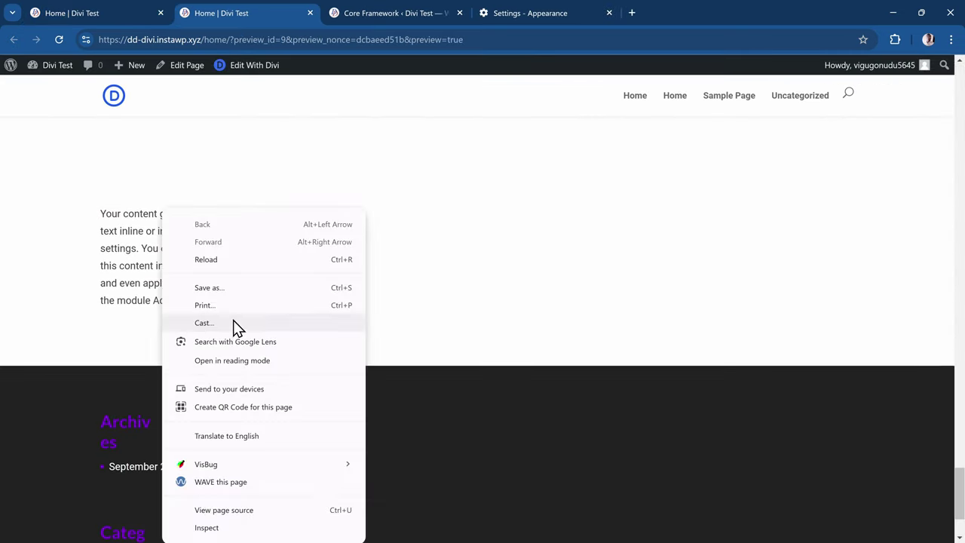
pyautogui.click(204, 527)
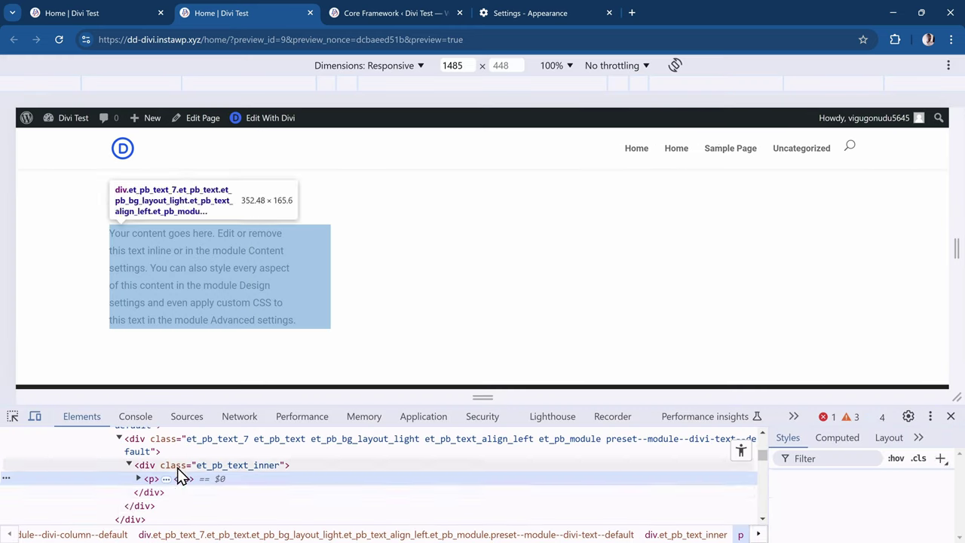
pyautogui.scroll(2, 122, 497)
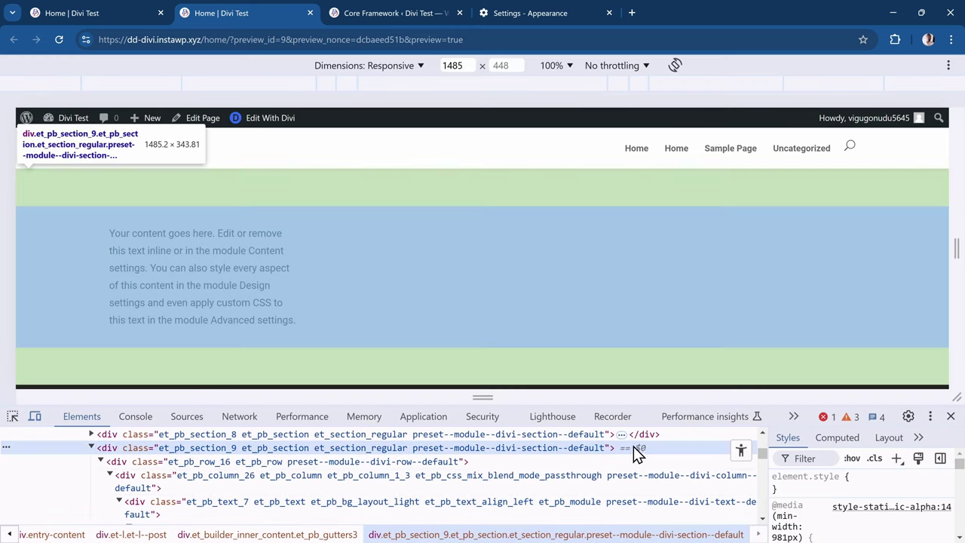
pyautogui.click(630, 446)
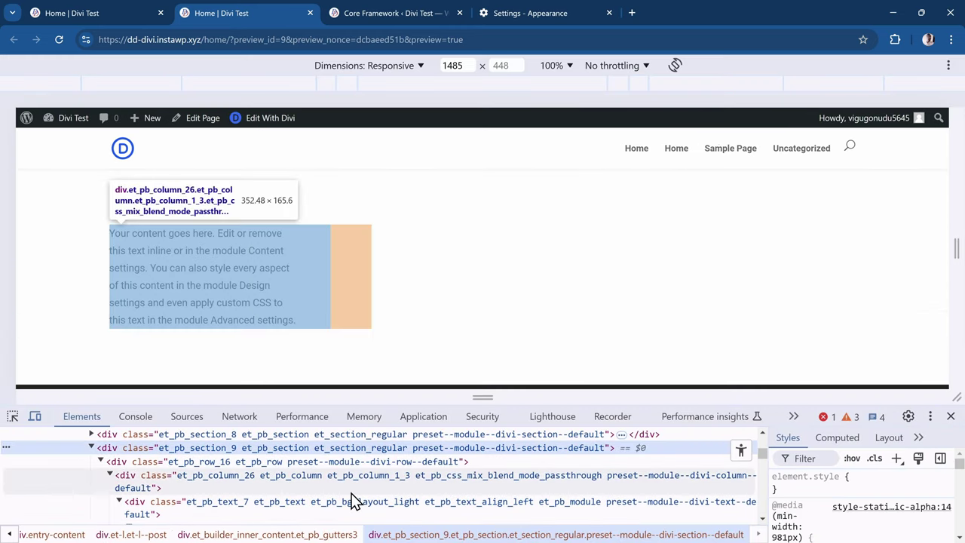
pyautogui.scroll(-2, 291, 511)
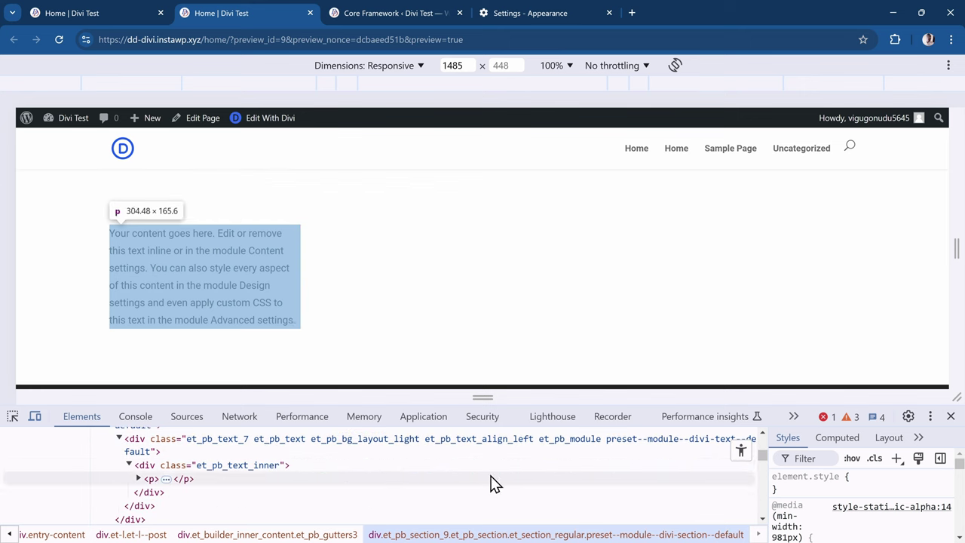
pyautogui.scroll(2, 832, 515)
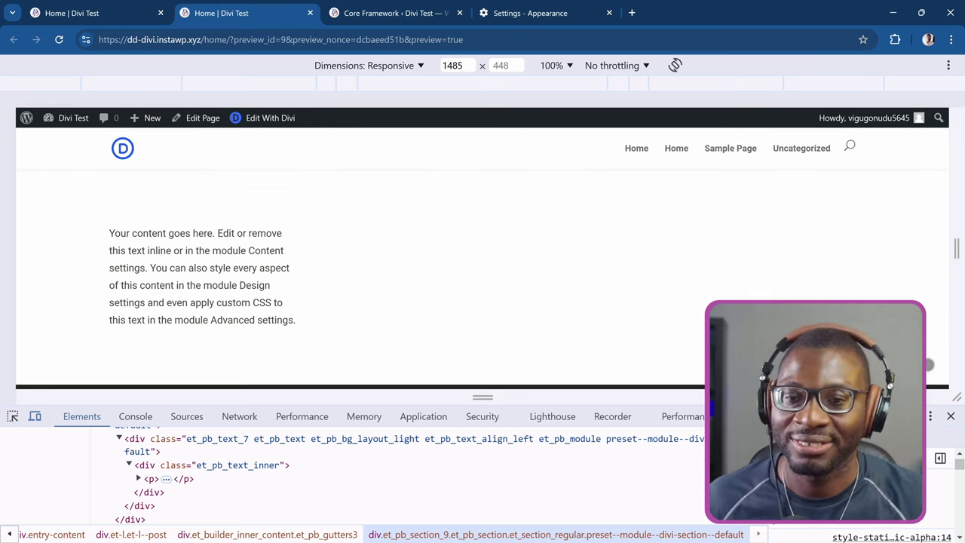
pyautogui.click(951, 416)
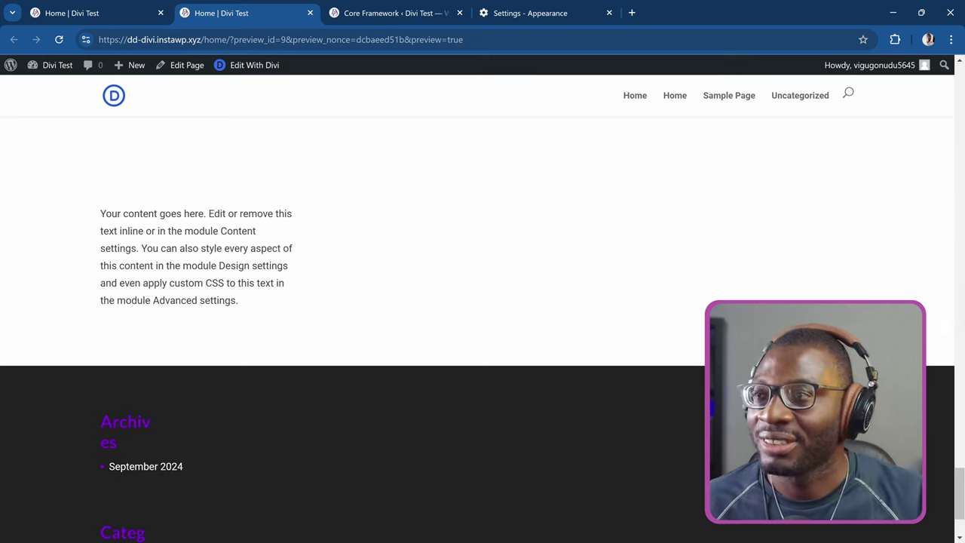
# Return to the Divi builder, expand the new row's first column in the Layers list and select its Text module.
pyautogui.click(94, 13)
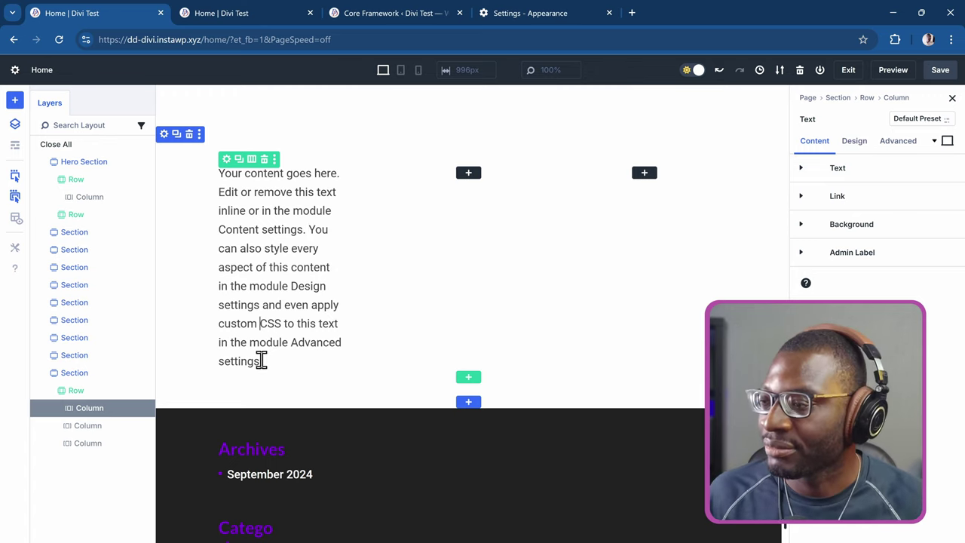
pyautogui.click(57, 407)
pyautogui.click(111, 425)
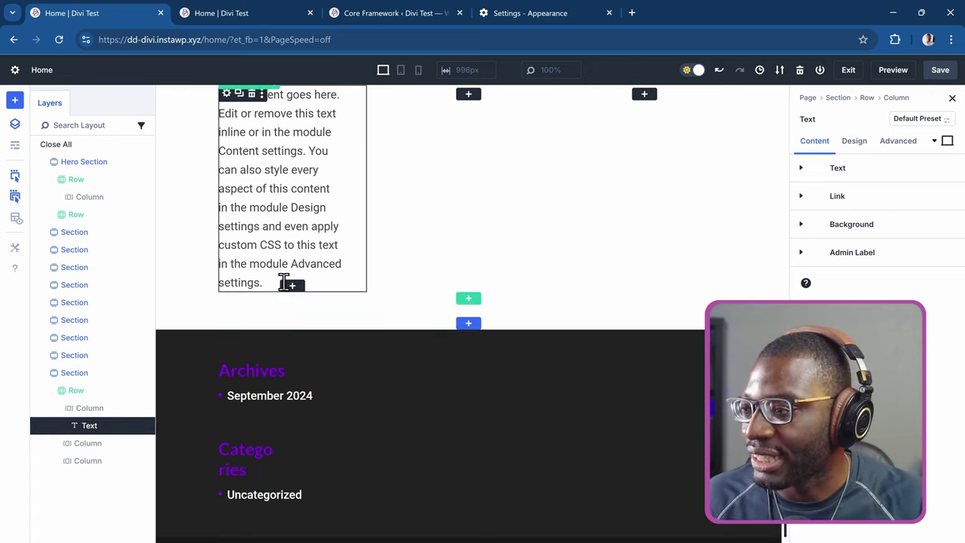
# Search the modules that can be inserted below the Text module for "block", "div" and "column".
pyautogui.click(293, 294)
pyautogui.click(236, 363)
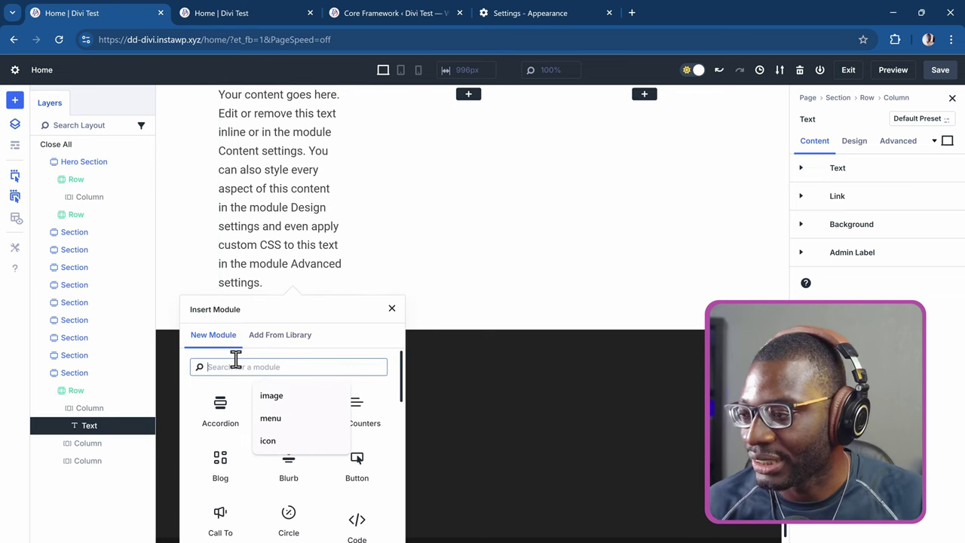
pyautogui.write('block')
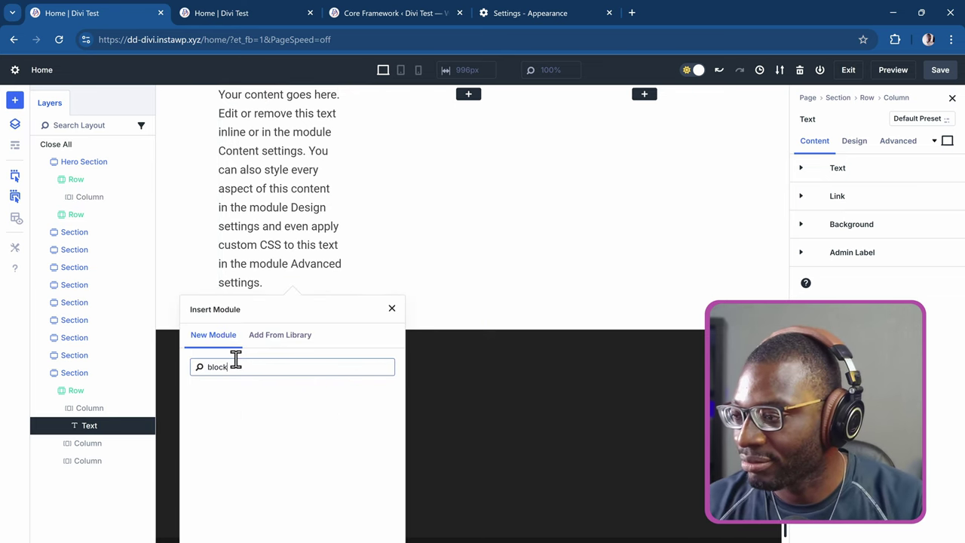
pyautogui.press('BackSpace')
pyautogui.press('BackSpace')
pyautogui.press('BackSpace')
pyautogui.press('BackSpace')
pyautogui.press('BackSpace')
pyautogui.write('div')
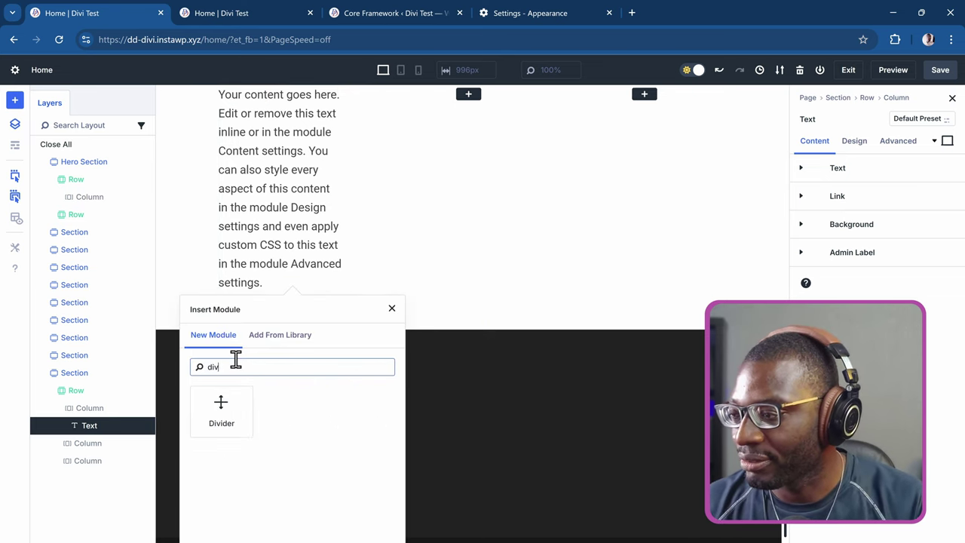
pyautogui.press('BackSpace')
pyautogui.press('BackSpace')
pyautogui.press('BackSpace')
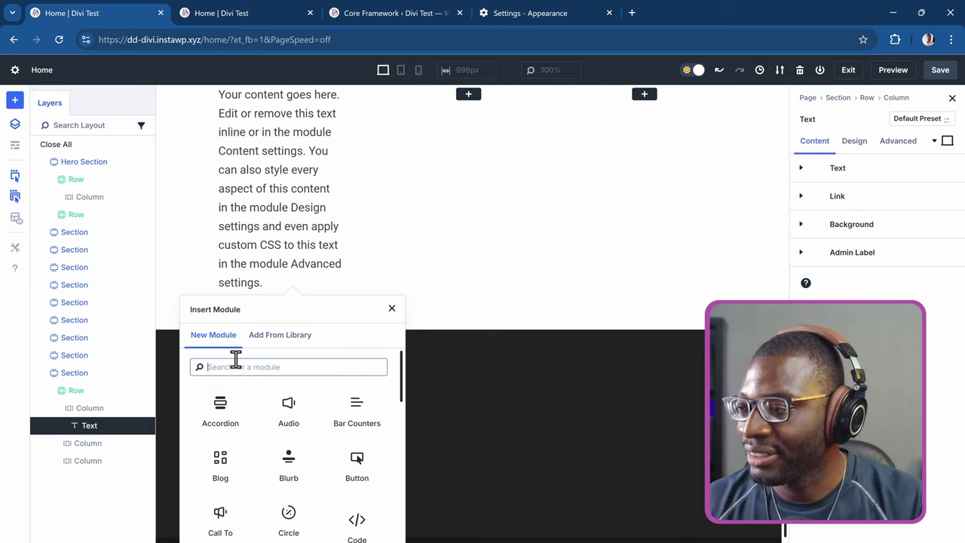
pyautogui.write('column')
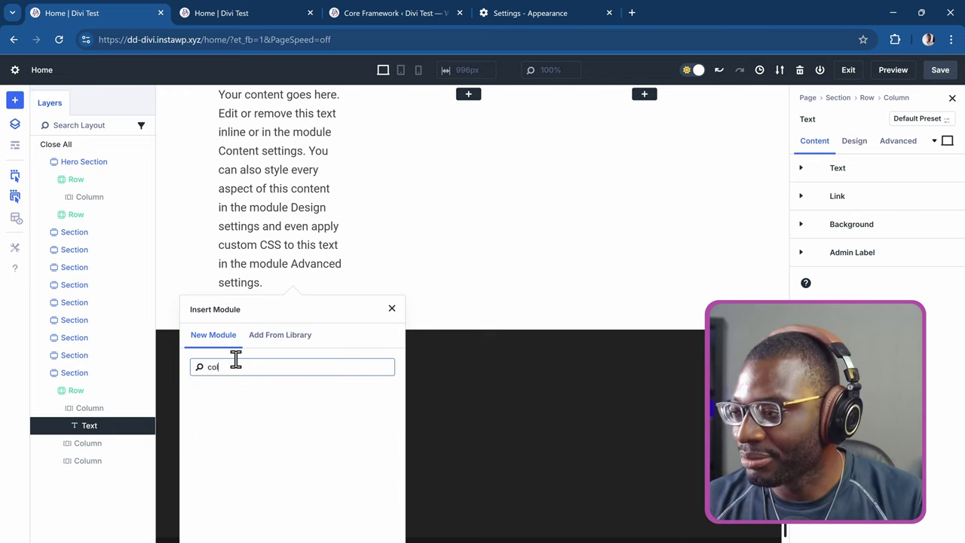
# Clear the module search, then view the settings of the last section's row and of the section itself.
pyautogui.press('BackSpace')
pyautogui.press('BackSpace')
pyautogui.press('BackSpace')
pyautogui.press('BackSpace')
pyautogui.press('BackSpace')
pyautogui.press('BackSpace')
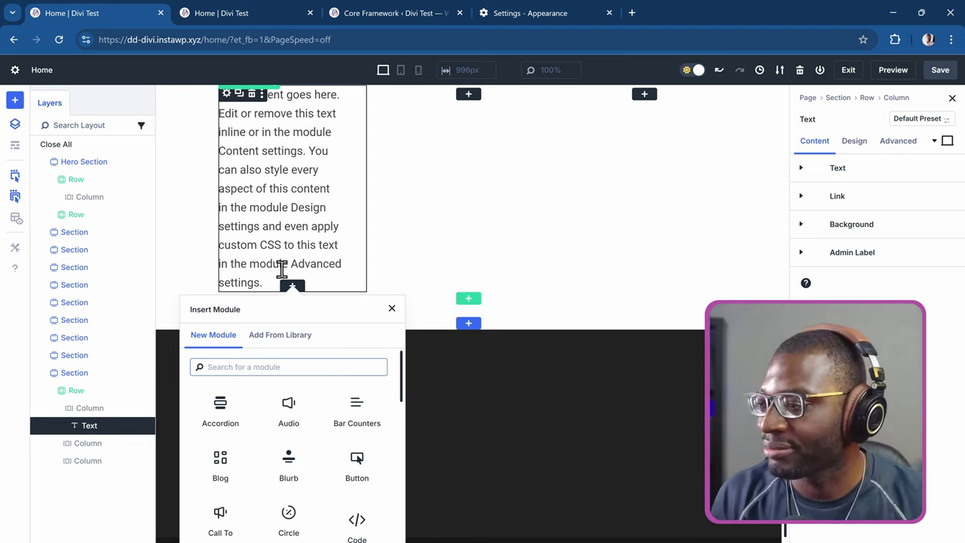
pyautogui.click(92, 390)
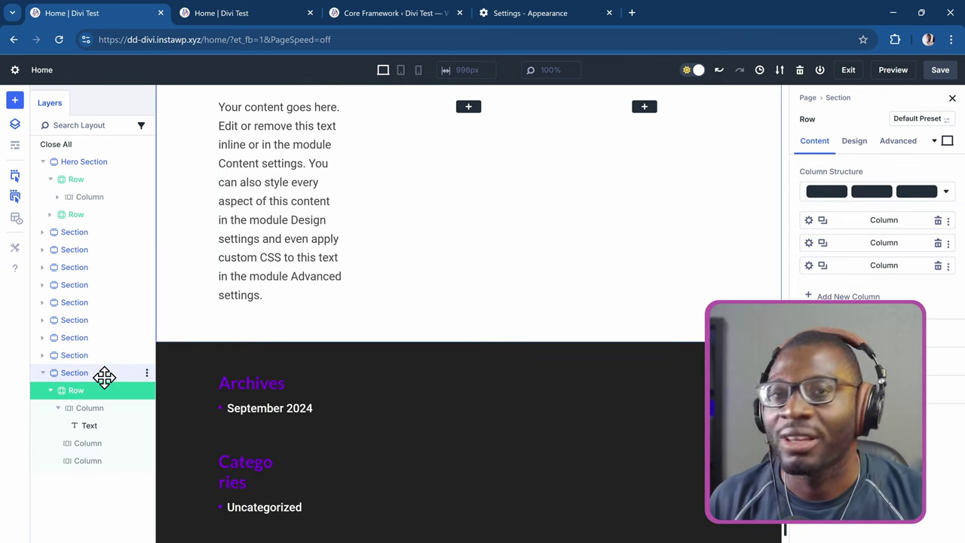
pyautogui.click(104, 377)
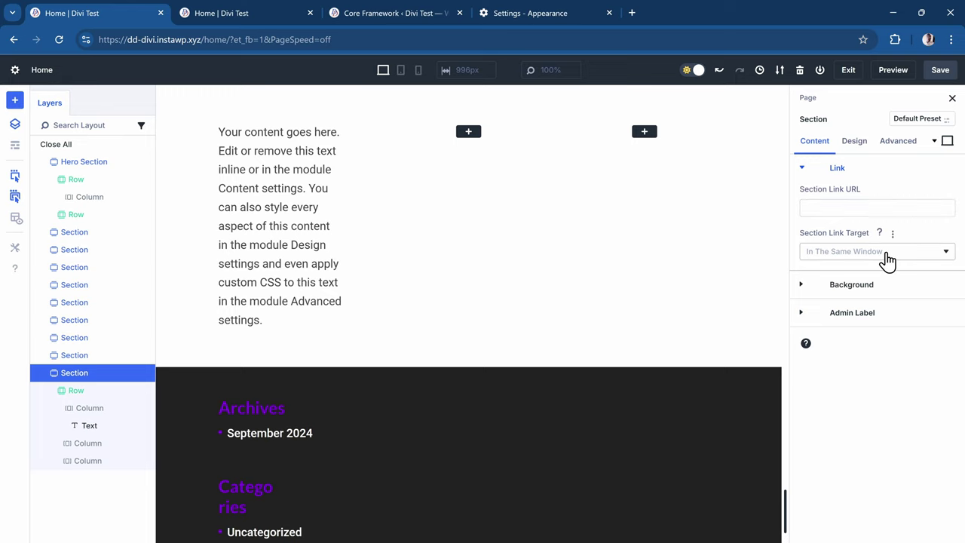
# Inspect the text paragraph's markup on the front-end preview again, examining the nested divs from its parent section through row, column and text module.
pyautogui.click(236, 21)
pyautogui.rightClick(132, 212)
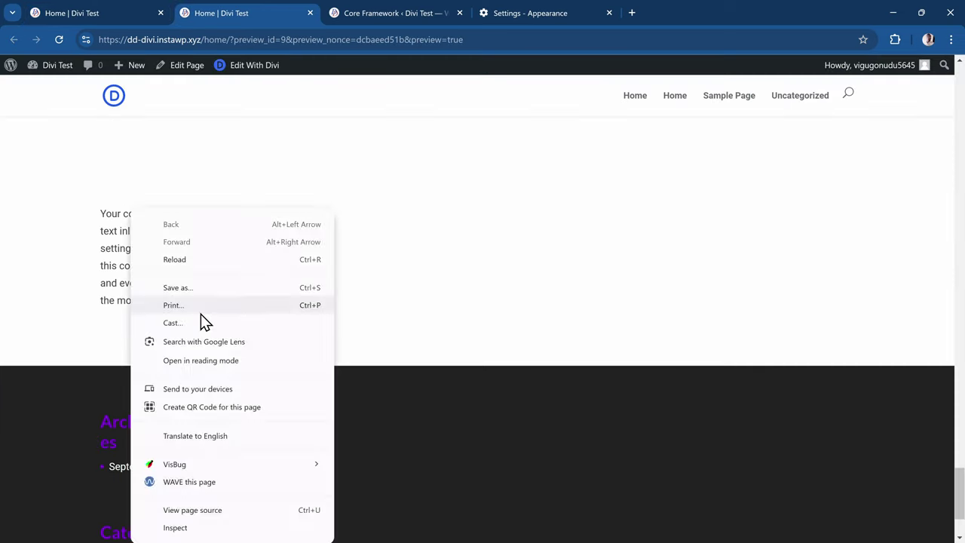
pyautogui.click(188, 529)
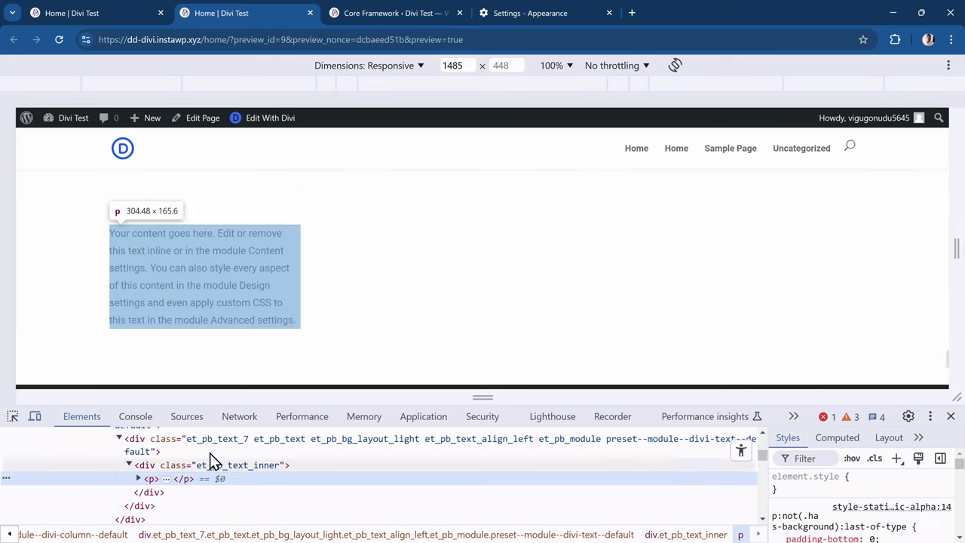
pyautogui.scroll(5, 190, 483)
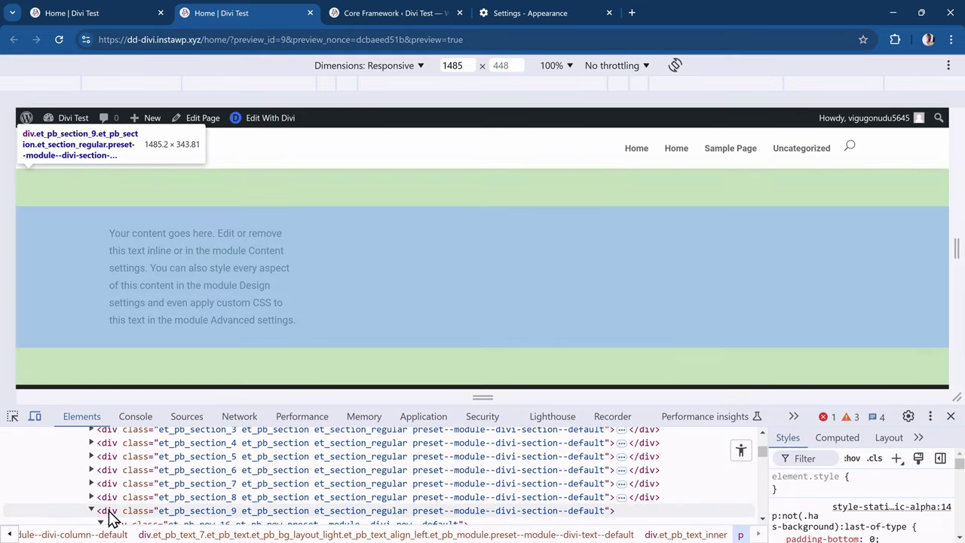
pyautogui.click(120, 510)
pyautogui.scroll(-1, 152, 493)
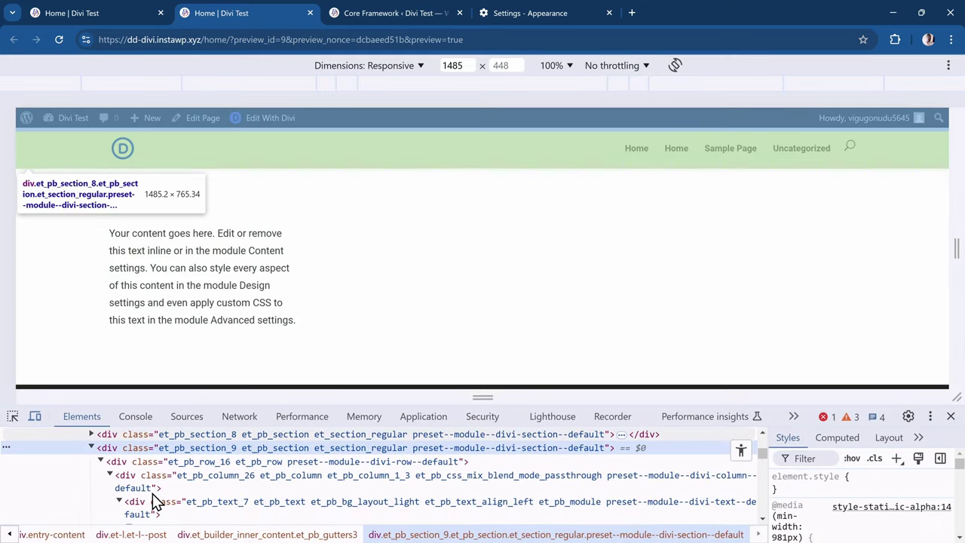
pyautogui.scroll(-1, 175, 471)
pyautogui.scroll(1, 174, 471)
pyautogui.scroll(-2, 174, 471)
pyautogui.scroll(1, 151, 483)
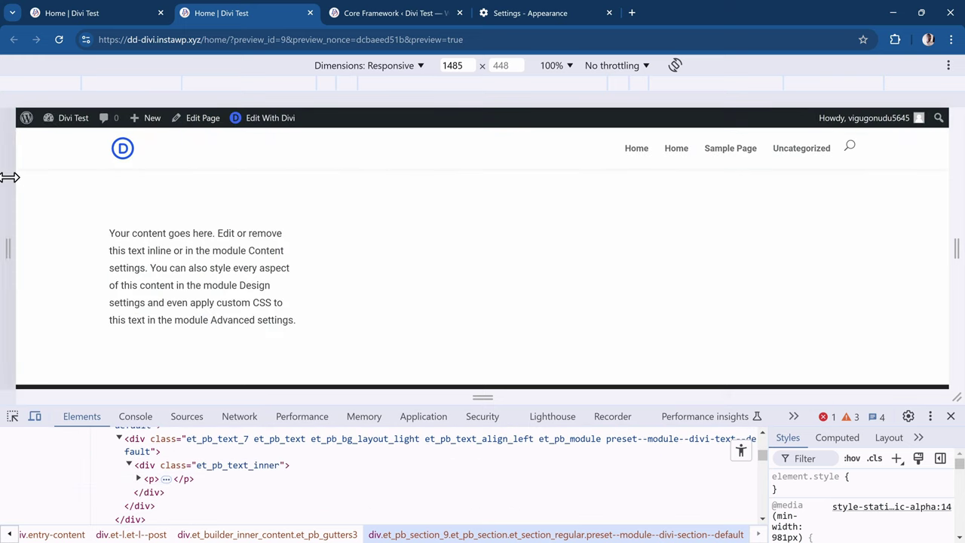
# Return to the Divi builder and review the section's Admin Label, Layout, Dividers, Sizing and Spacing options.
pyautogui.click(94, 10)
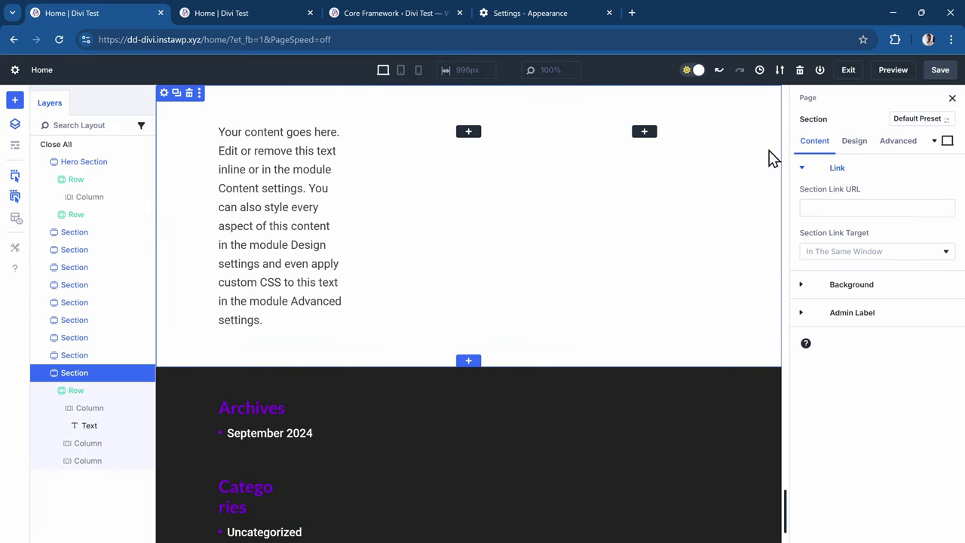
pyautogui.click(854, 313)
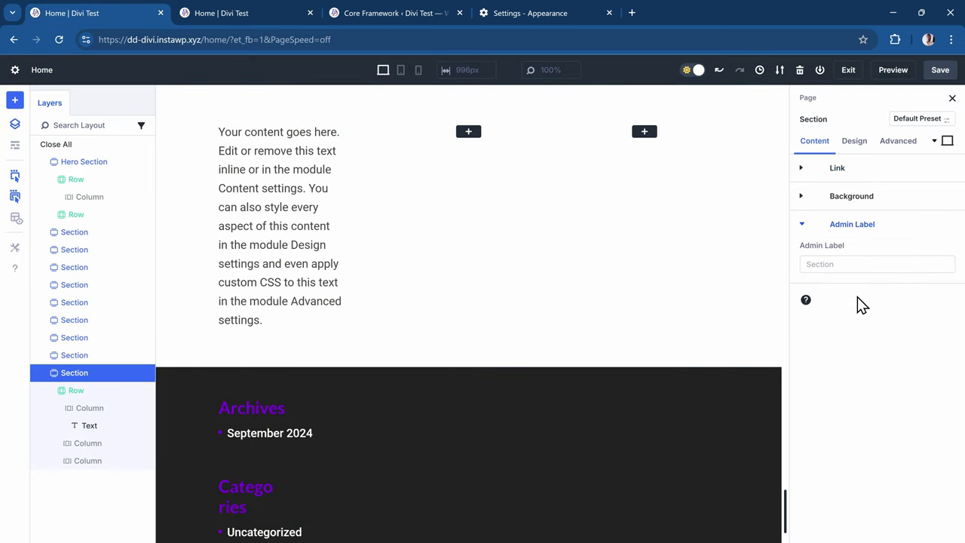
pyautogui.scroll(-1, 452, 377)
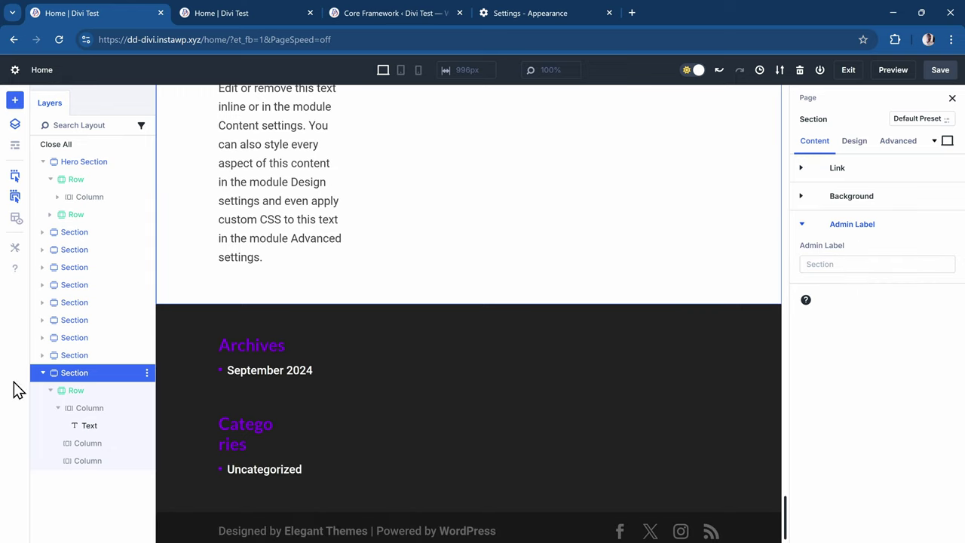
pyautogui.click(861, 144)
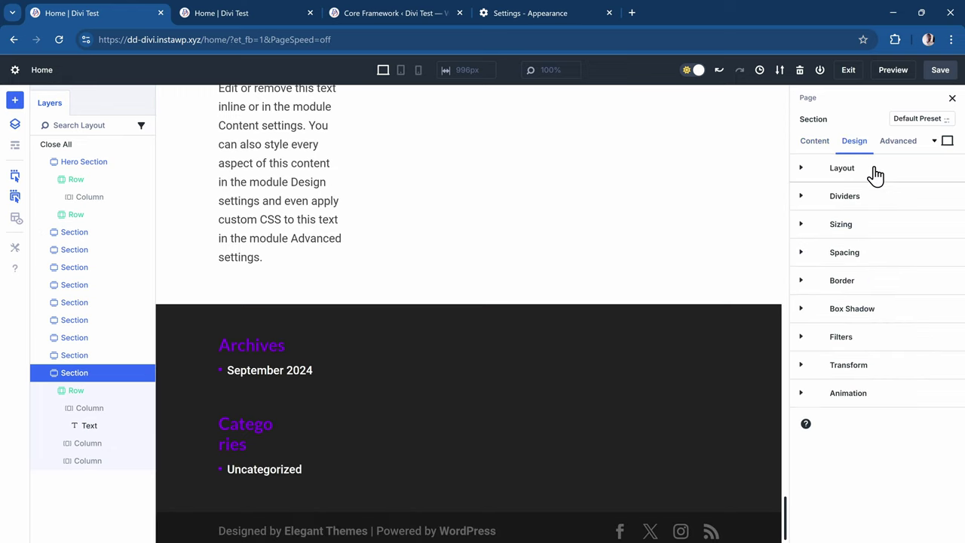
pyautogui.click(874, 172)
pyautogui.click(862, 236)
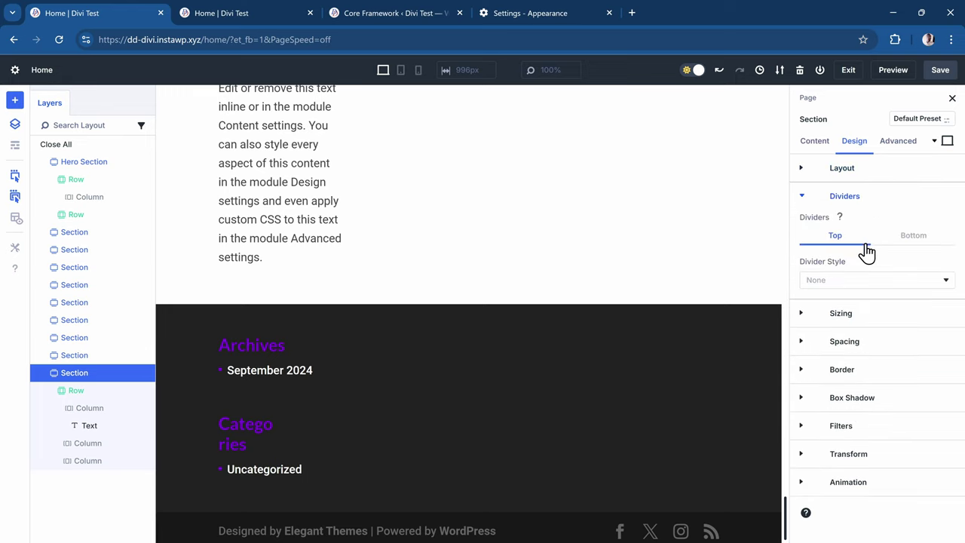
pyautogui.click(846, 320)
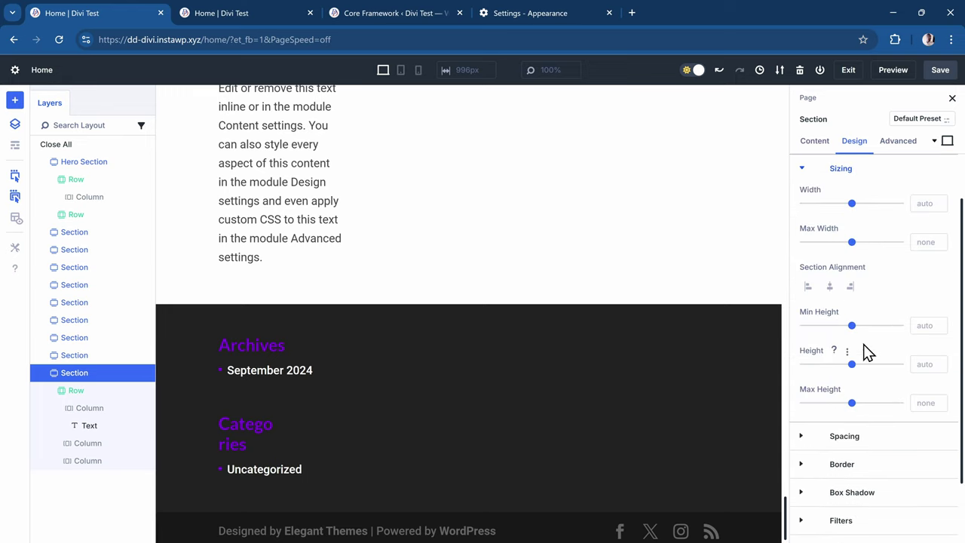
pyautogui.click(839, 440)
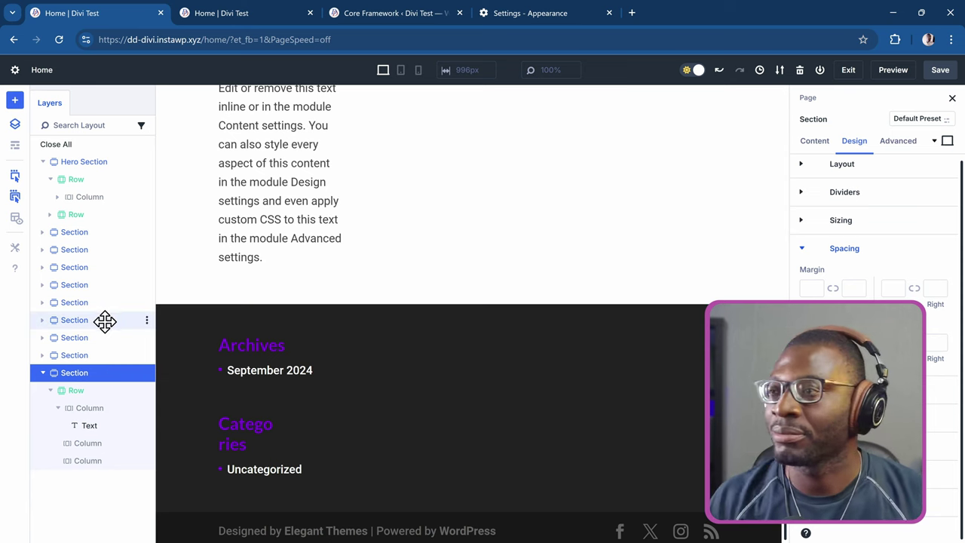
pyautogui.scroll(10, 284, 317)
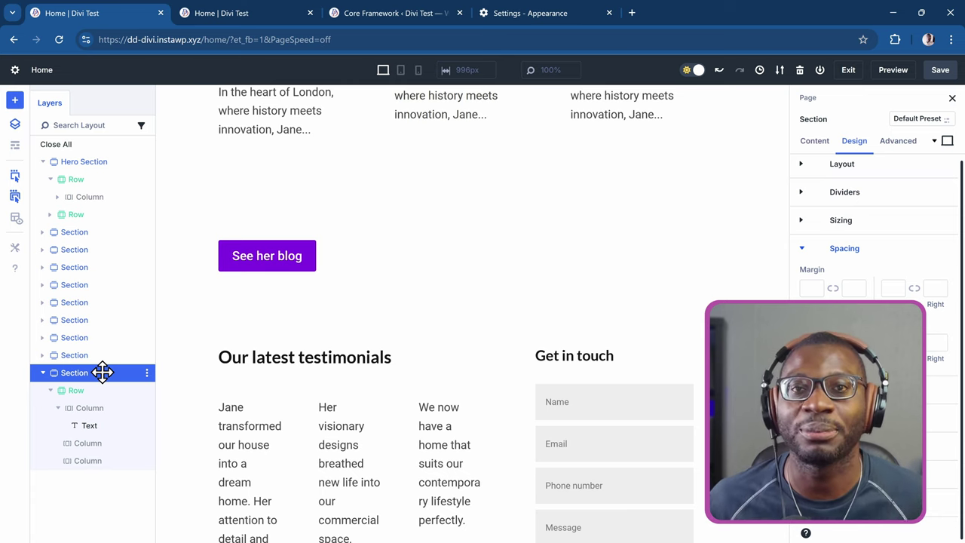
pyautogui.scroll(-8, 284, 370)
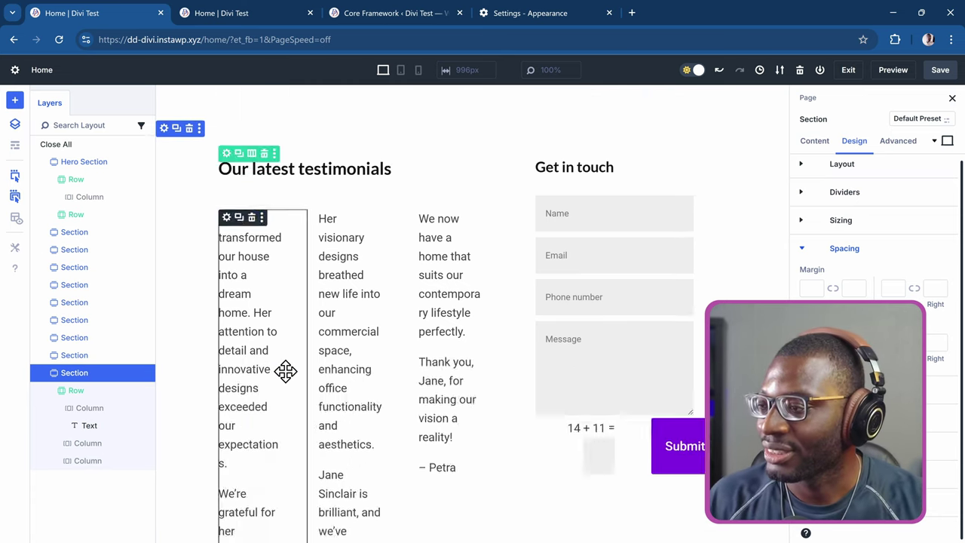
pyautogui.scroll(-3, 286, 371)
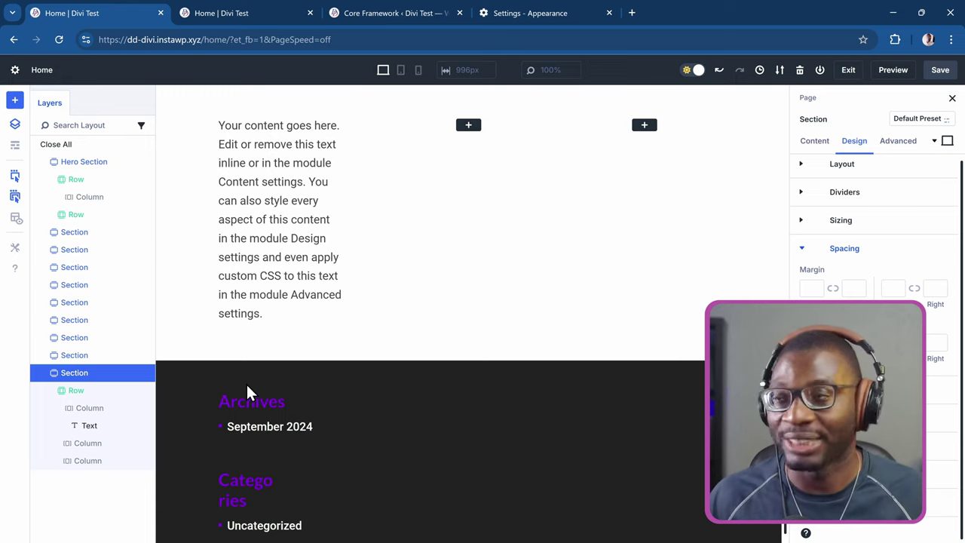
# Close the developer tools on the front-end preview and check keyboard focus visibility by moving forward and backward through the page's links, buttons and form fields.
pyautogui.click(231, 18)
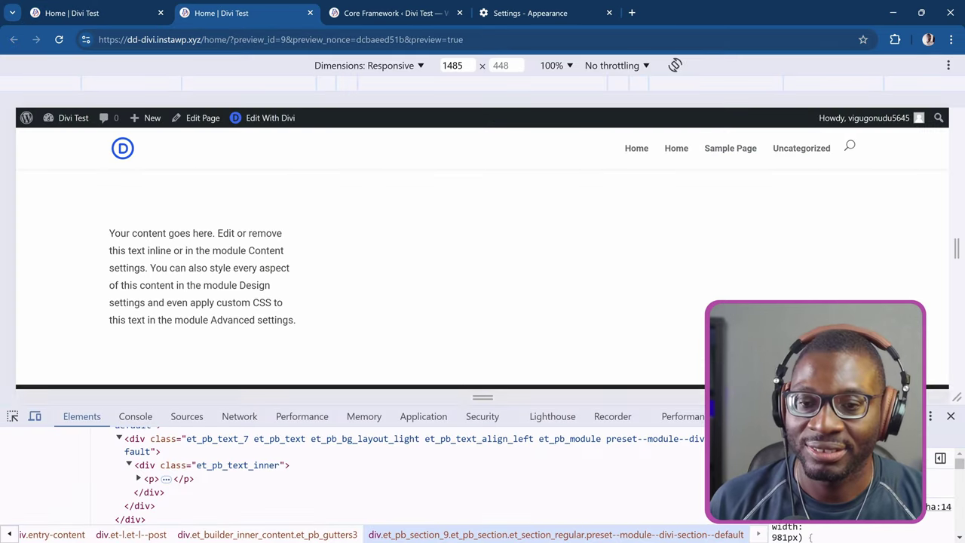
pyautogui.click(950, 417)
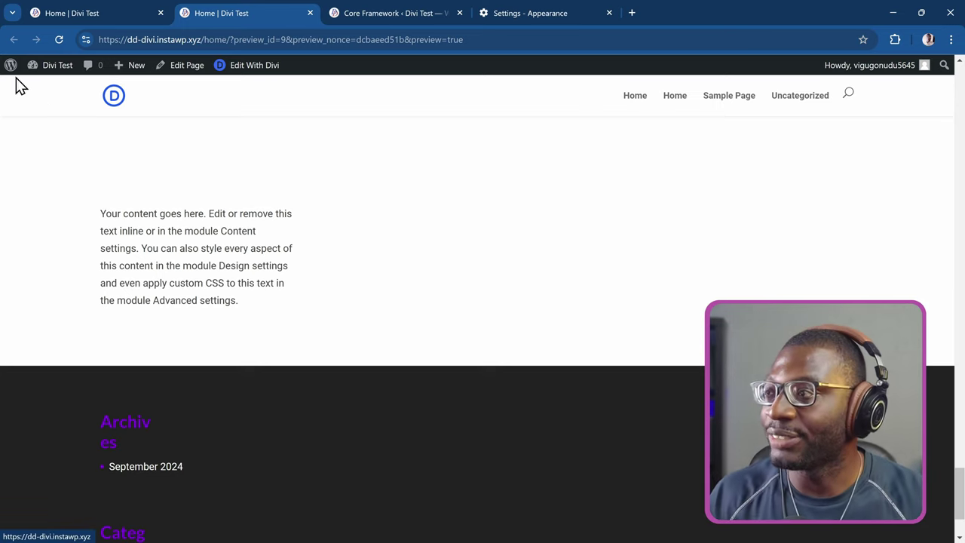
pyautogui.press('Tab')
pyautogui.press('Tab')
pyautogui.press('Tab')
pyautogui.press('Tab')
pyautogui.press('Tab')
pyautogui.press('Tab')
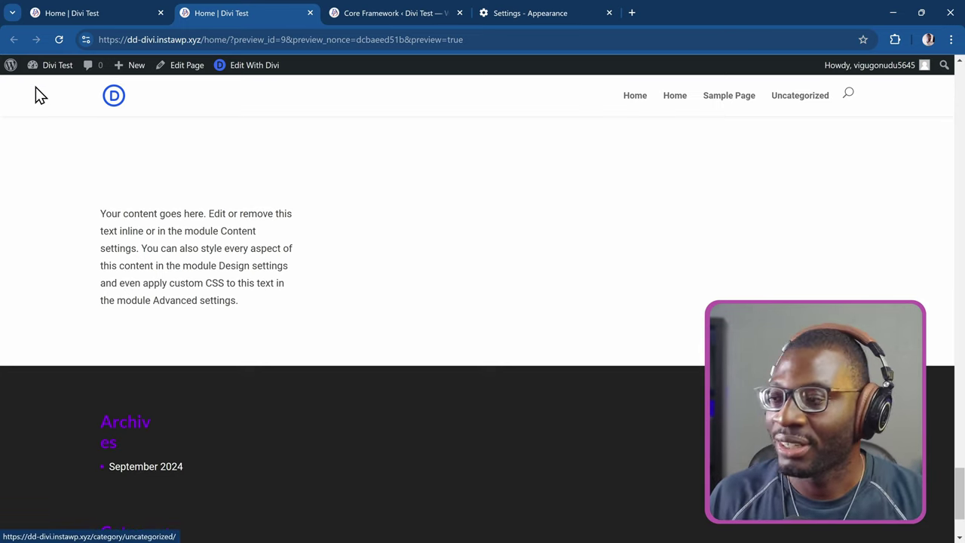
pyautogui.hotkey('shift', 'Tab')
pyautogui.hotkey('shift', 'Tab')
pyautogui.hotkey('shift', 'Tab')
pyautogui.hotkey('shift', 'Tab')
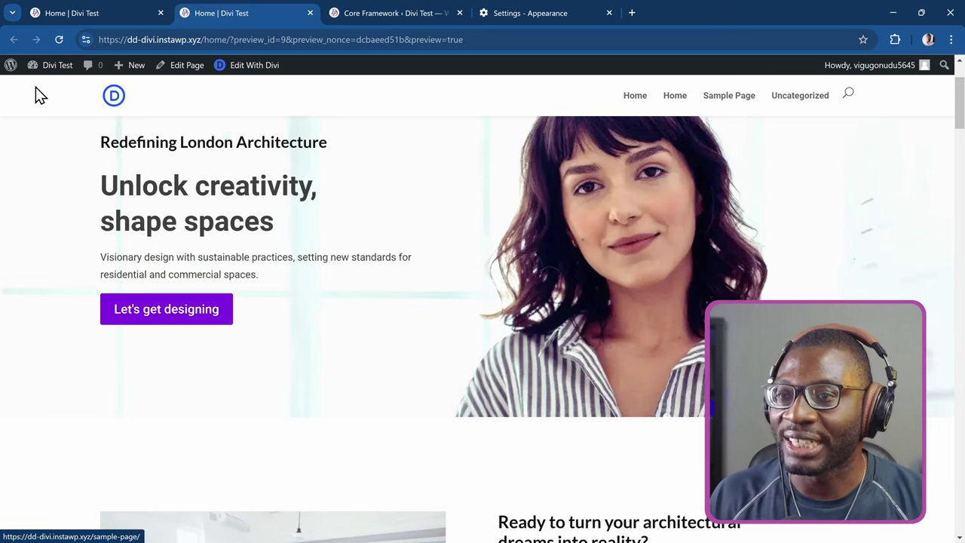
pyautogui.hotkey('shift', 'Tab')
pyautogui.hotkey('shift', 'Tab')
pyautogui.press('Tab')
pyautogui.press('Tab')
pyautogui.press('Tab')
pyautogui.press('Tab')
pyautogui.press('Tab')
pyautogui.press('Tab')
pyautogui.press('Tab')
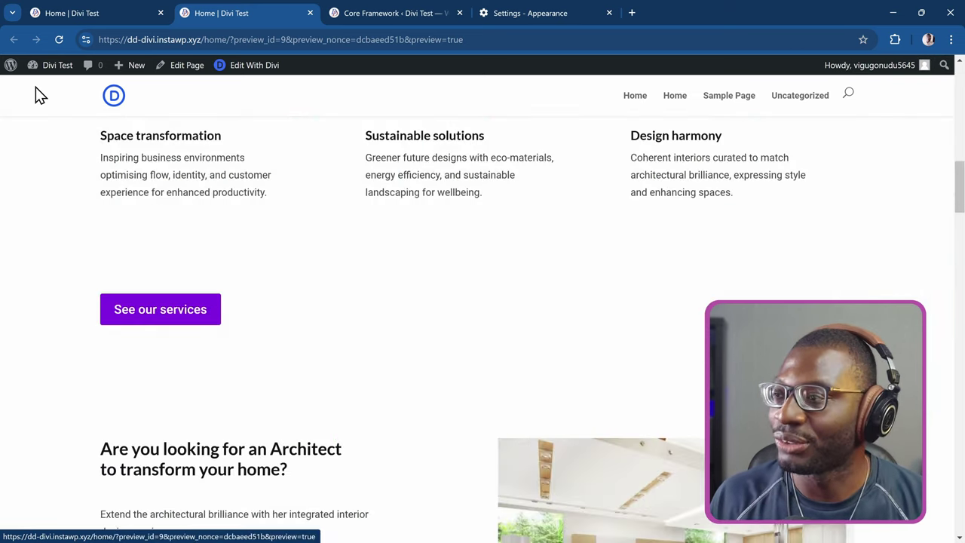
pyautogui.press('Tab')
pyautogui.press('Tab')
pyautogui.press('Tab')
pyautogui.press('Tab')
pyautogui.press('Tab')
pyautogui.press('Tab')
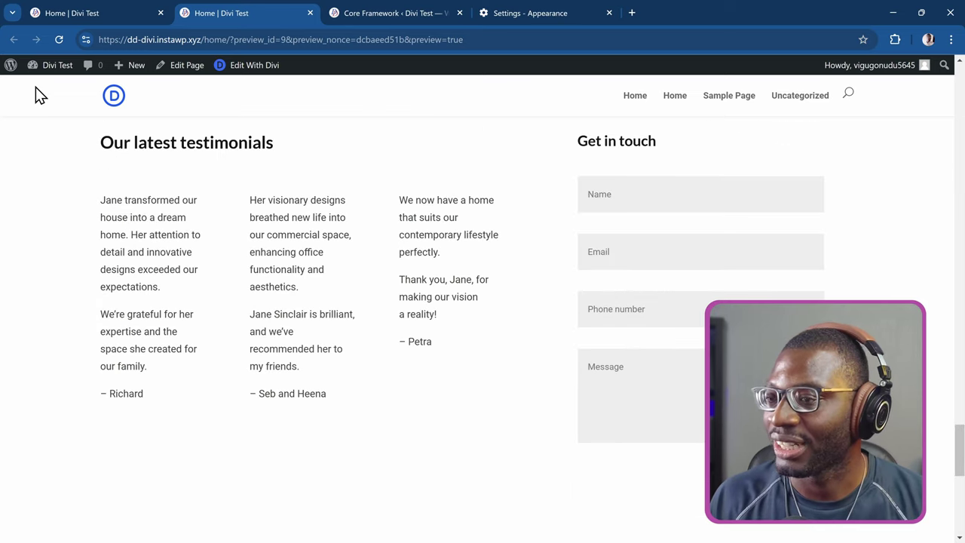
pyautogui.hotkey('shift', 'Tab')
pyautogui.hotkey('shift', 'Tab')
pyautogui.hotkey('shift', 'Tab')
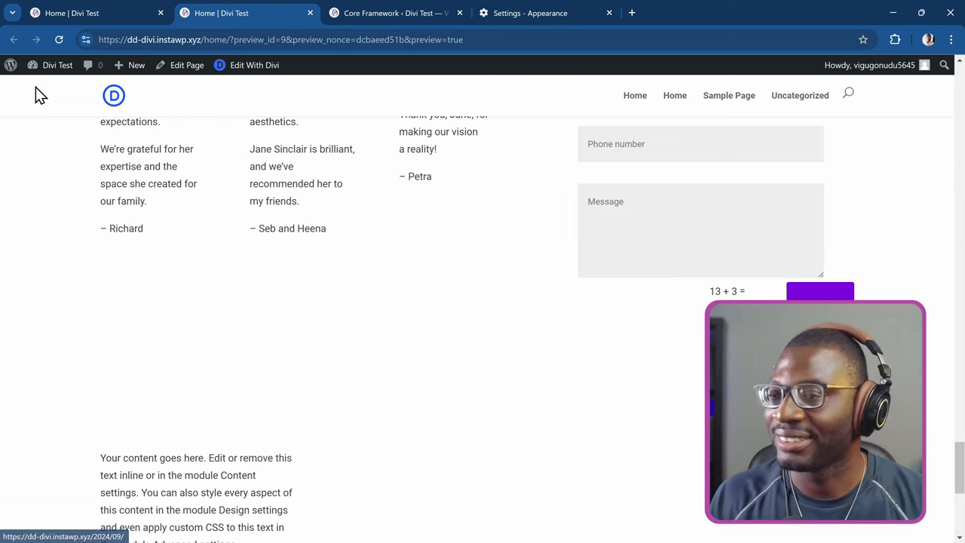
pyautogui.hotkey('shift', 'Tab')
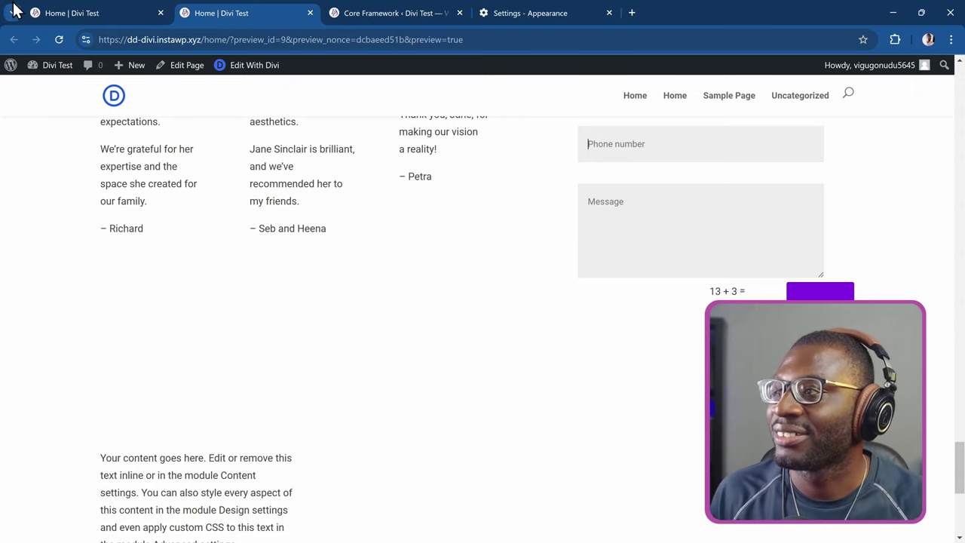
# Return to the Divi builder and close the section settings and the Layers list to view the full page canvas.
pyautogui.click(93, 10)
pyautogui.scroll(5, 342, 173)
pyautogui.scroll(10, 345, 179)
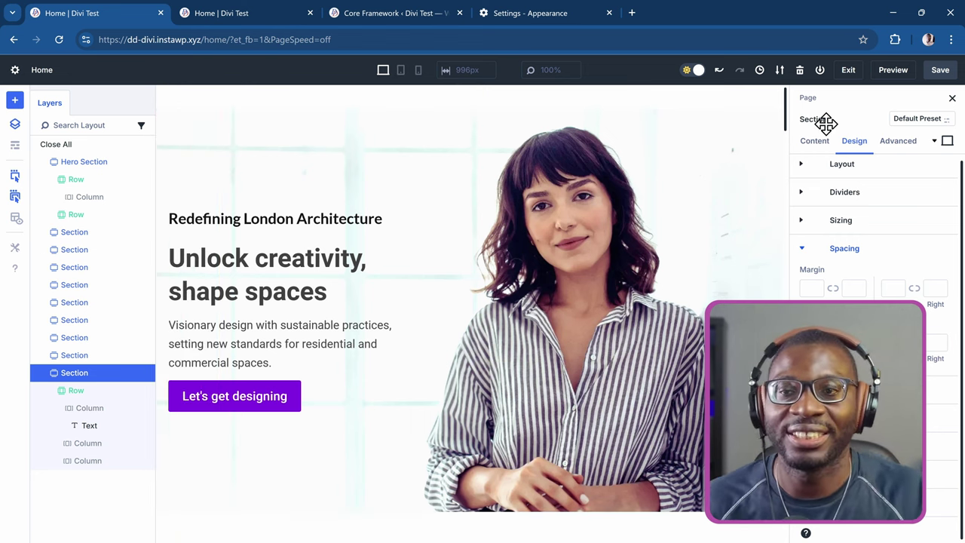
pyautogui.click(951, 101)
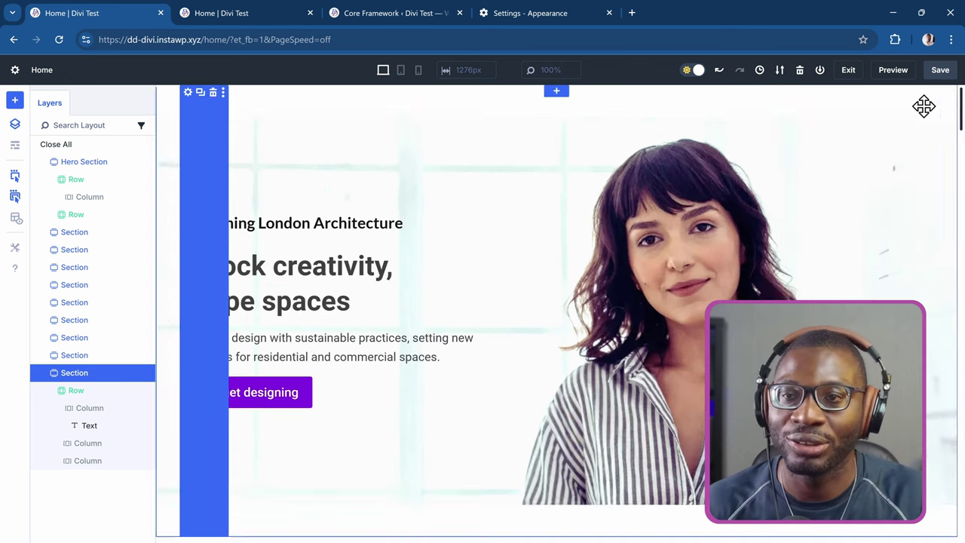
pyautogui.click(16, 122)
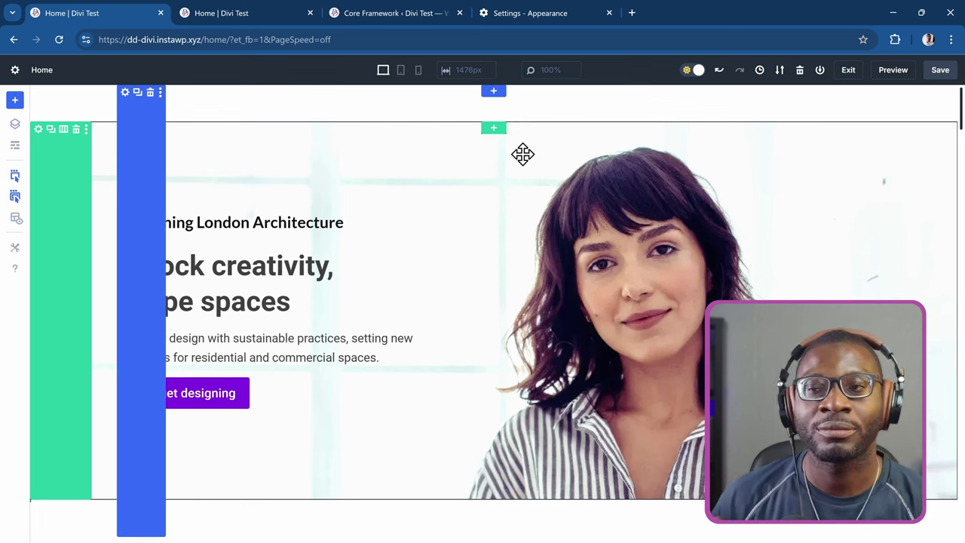
pyautogui.scroll(-2, 525, 161)
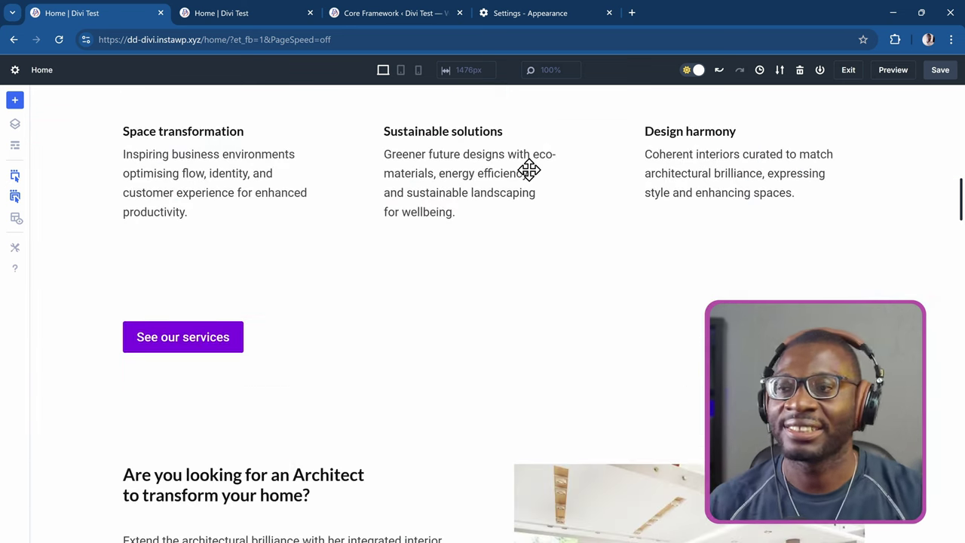
pyautogui.moveTo(527, 170)
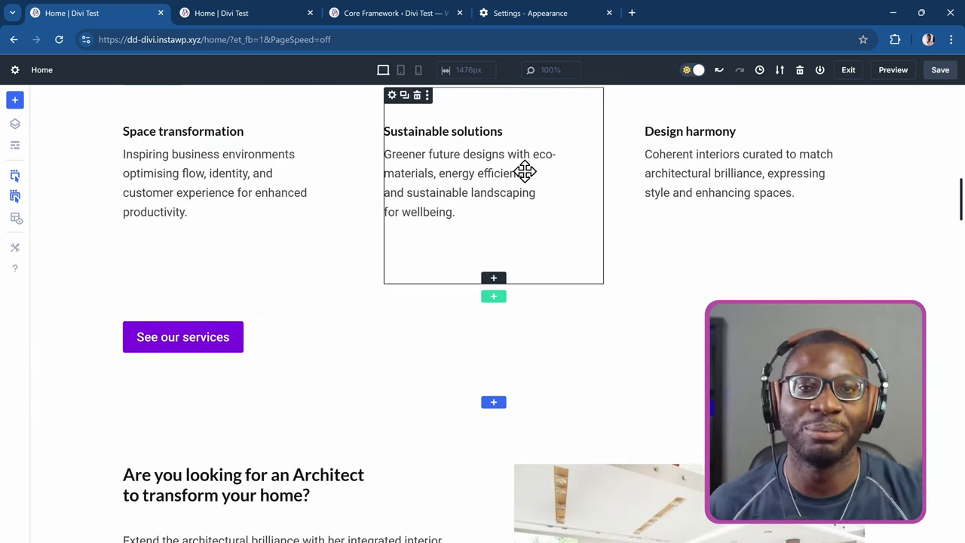